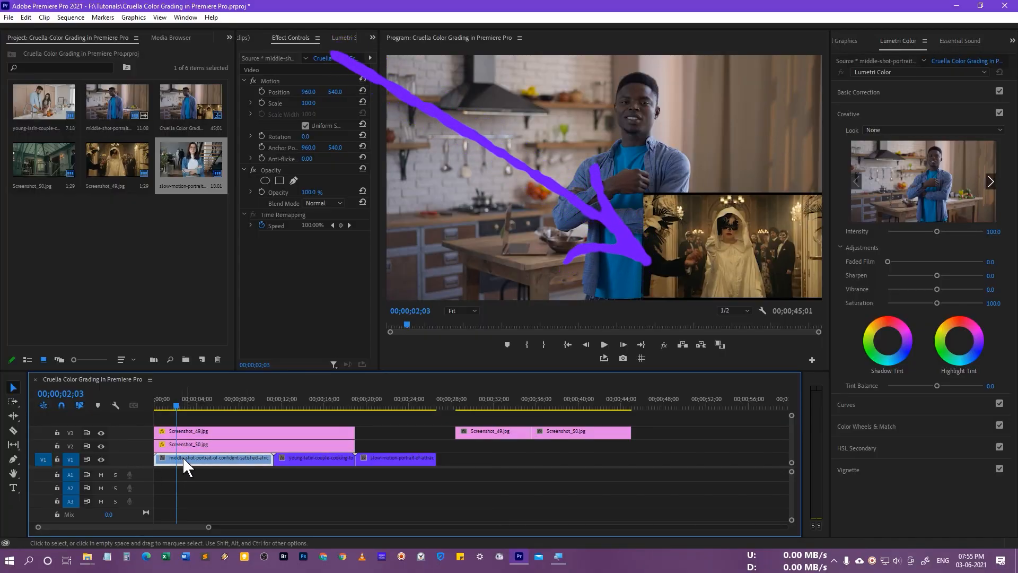
# Select the kitchen portrait clip of the man on track V1 and open Lumetri Color's Basic Correction settings
pyautogui.click(99, 459)
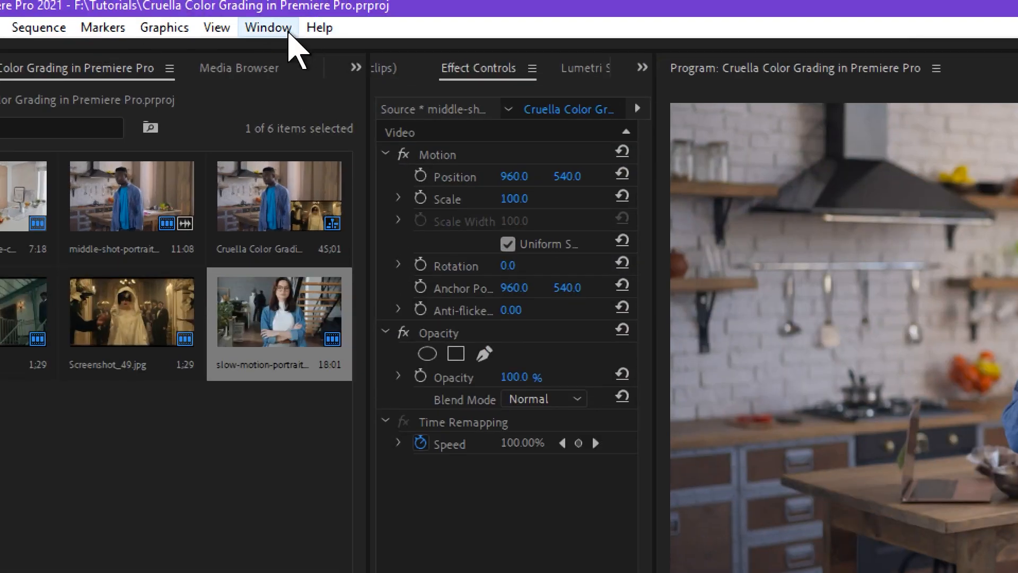
pyautogui.click(186, 17)
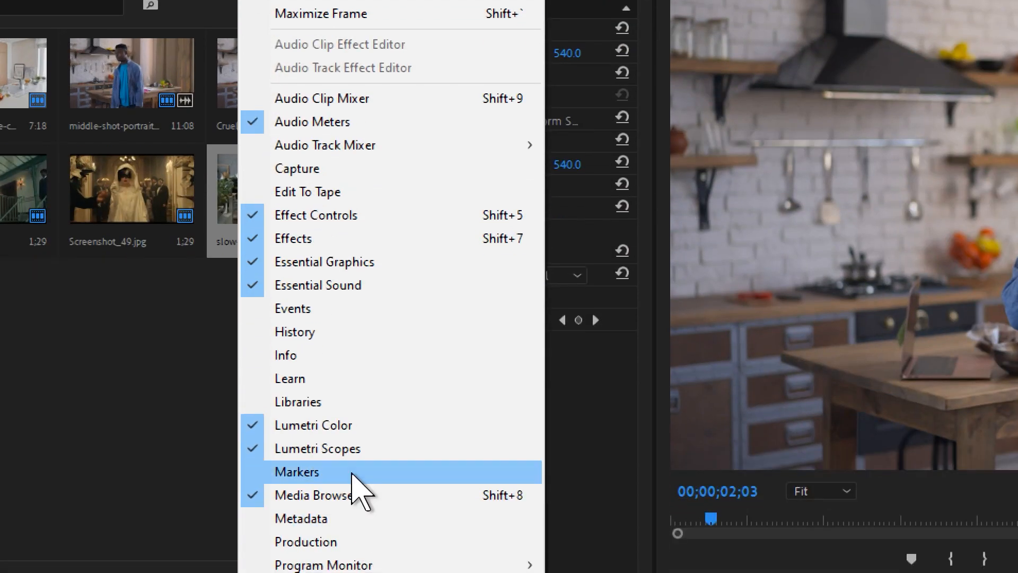
pyautogui.click(348, 424)
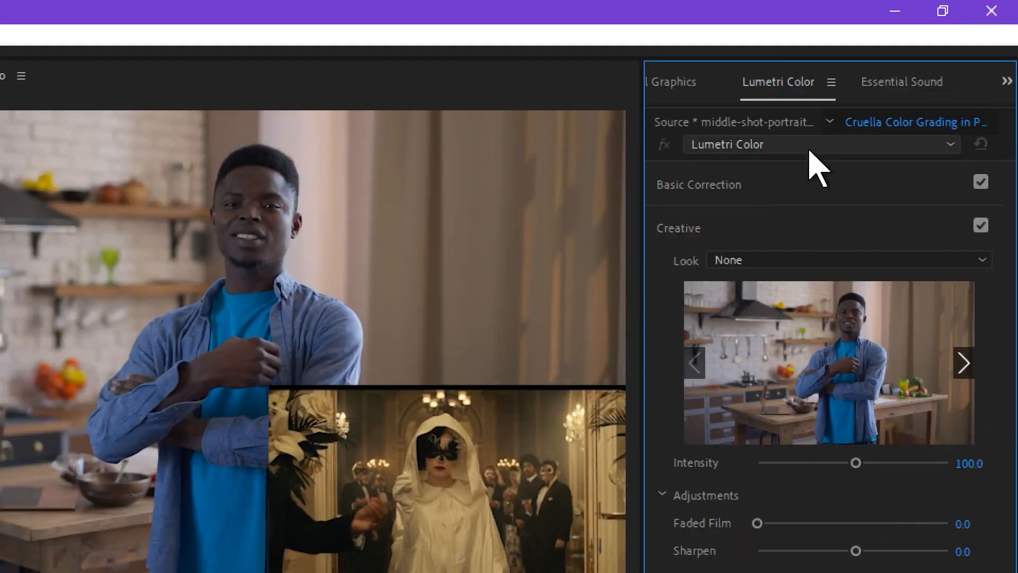
pyautogui.click(810, 186)
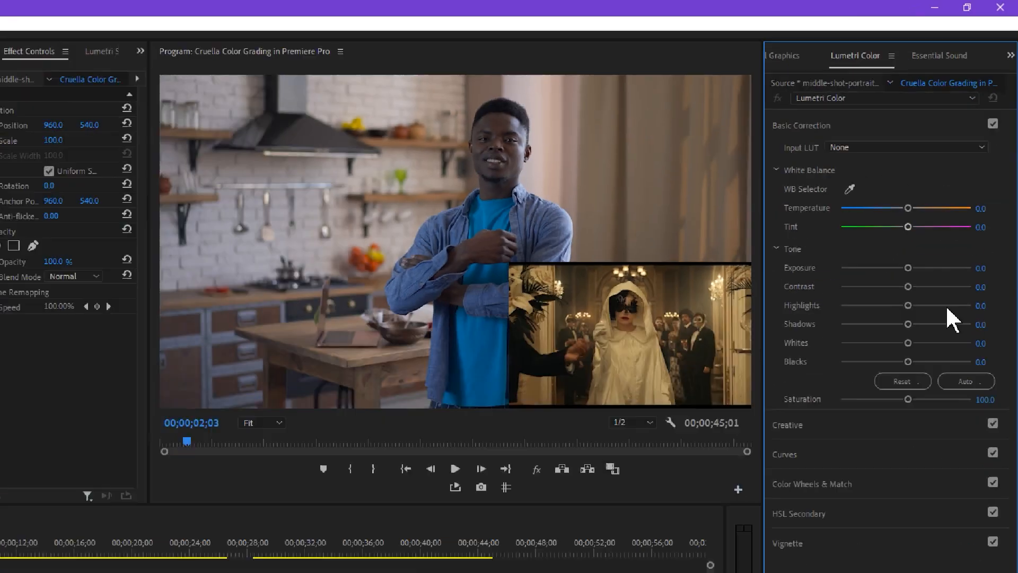
# Show the Lumetri Scopes to examine the selected clip's vectorscope and waveform
pyautogui.click(280, 40)
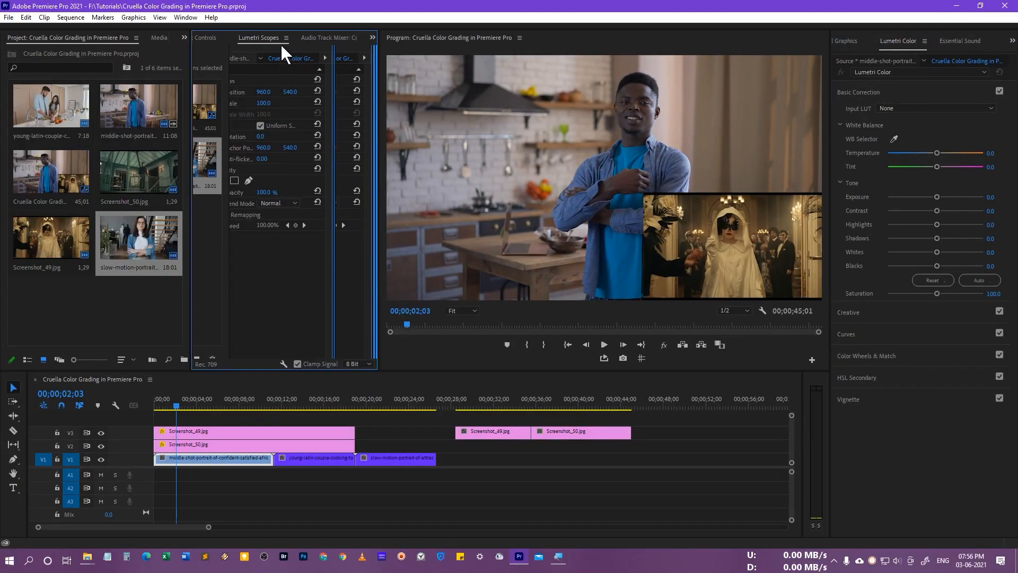
pyautogui.click(326, 36)
pyautogui.click(372, 37)
pyautogui.click(389, 72)
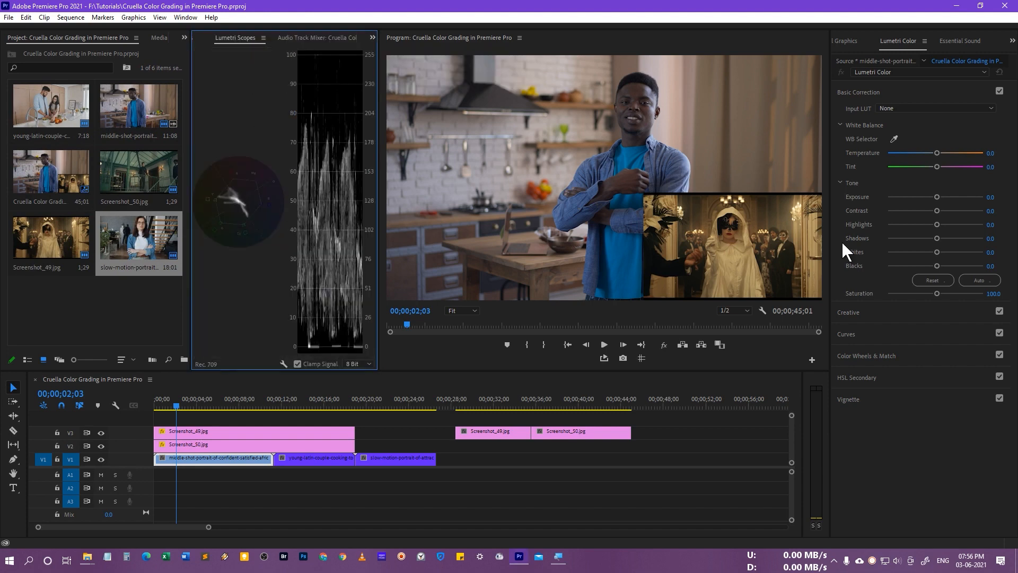
# Try adjusting the kitchen portrait clip's tone values in Basic Correction, with Blacks at about -2.8
pyautogui.moveTo(937, 197); pyautogui.dragTo(949, 211)
pyautogui.moveTo(937, 224); pyautogui.dragTo(925, 253)
pyautogui.moveTo(942, 197); pyautogui.dragTo(940, 195)
pyautogui.moveTo(937, 266); pyautogui.dragTo(944, 251)
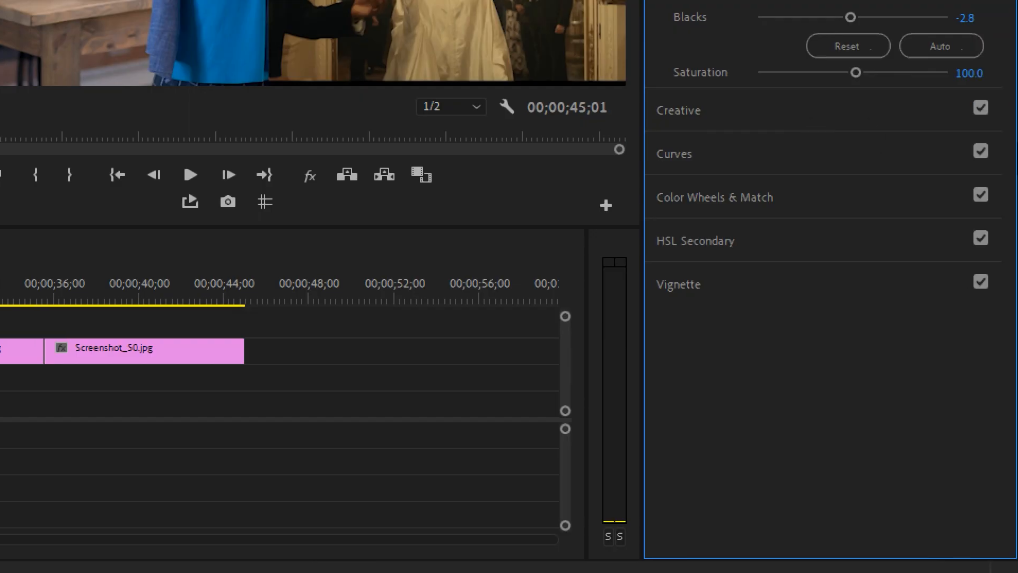
# Try the Cinematic-Outdoor-Dark-Woods-Green creative look on the kitchen portrait clip
pyautogui.click(941, 312)
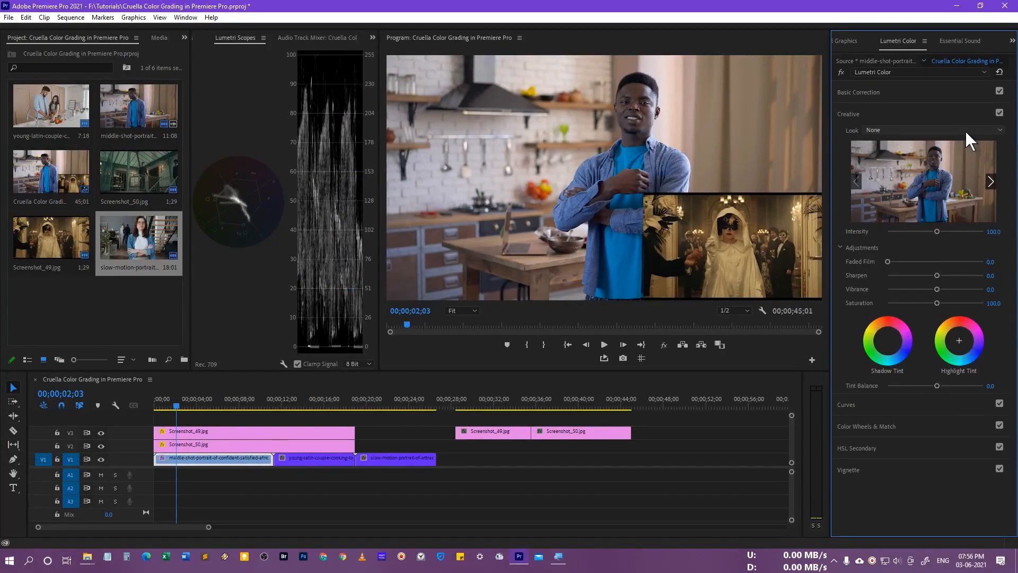
pyautogui.click(911, 82)
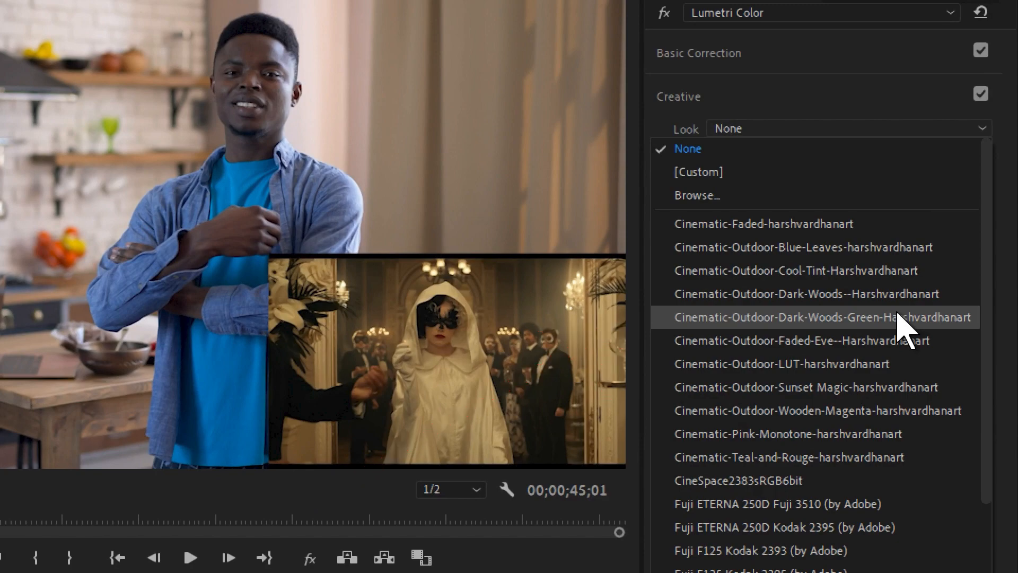
pyautogui.click(898, 315)
# Browse the previews of the other available creative looks for the kitchen portrait clip
pyautogui.click(963, 229)
pyautogui.click(963, 229)
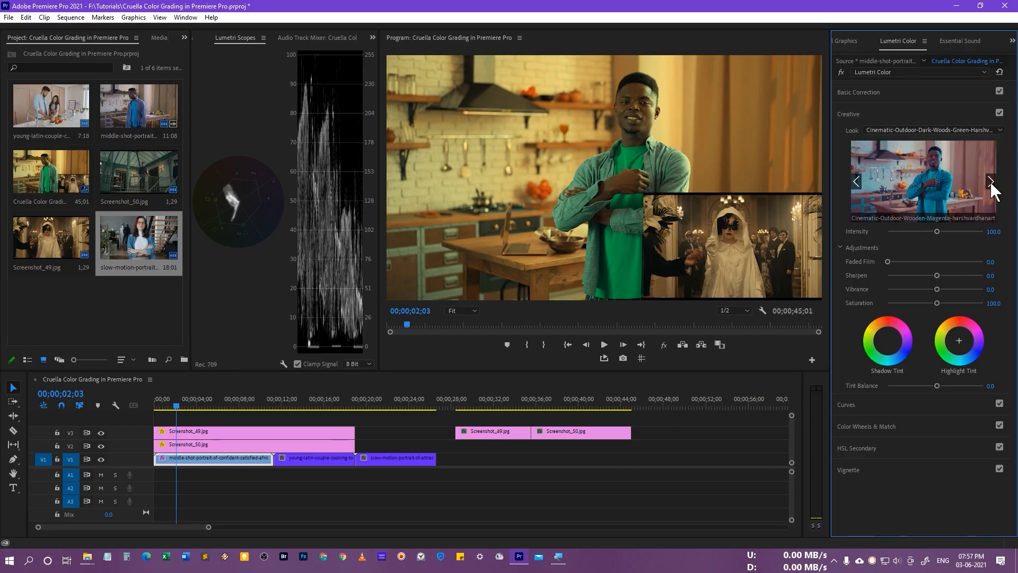
pyautogui.click(990, 180)
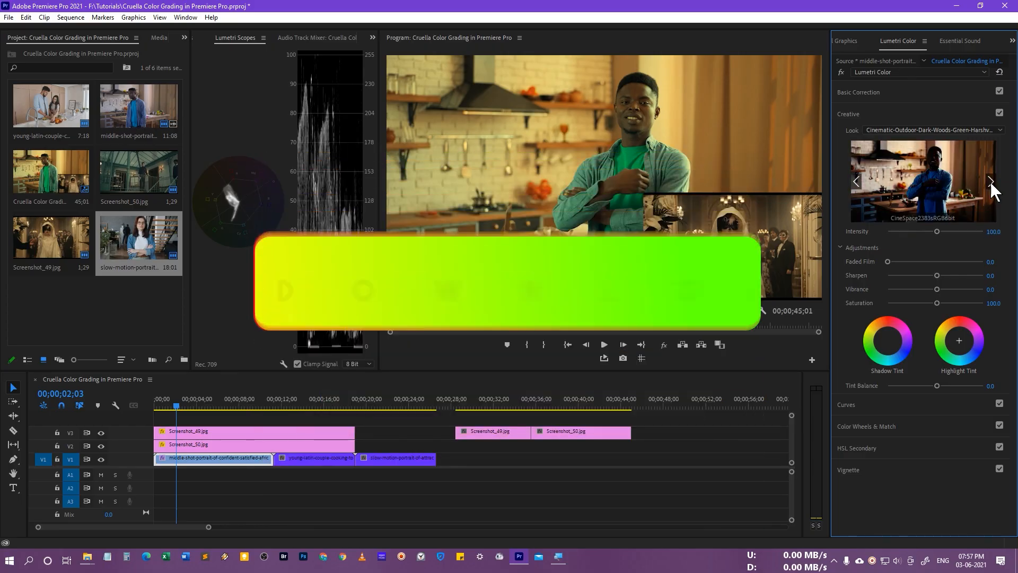
pyautogui.click(991, 181)
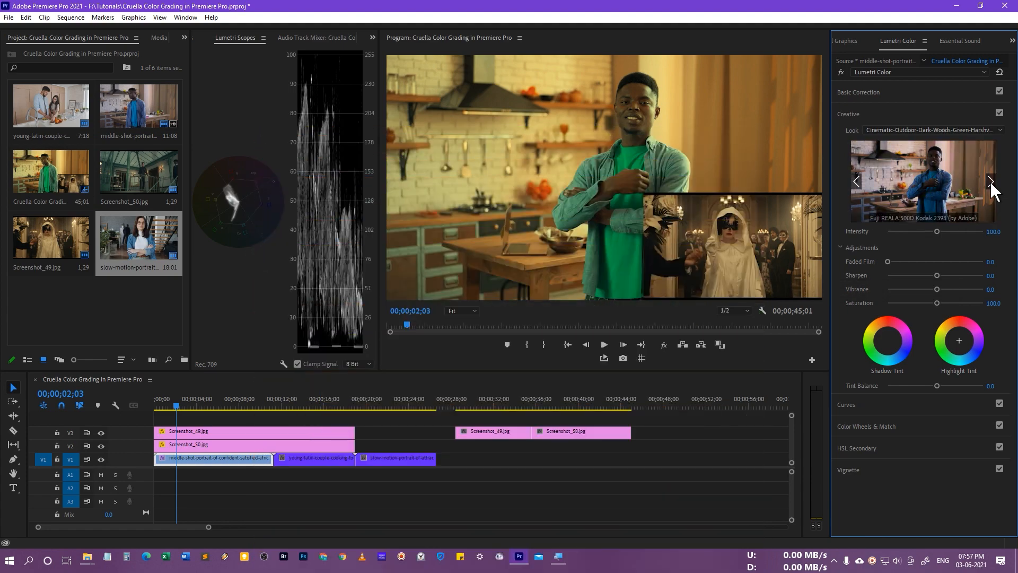
pyautogui.click(990, 180)
pyautogui.click(991, 180)
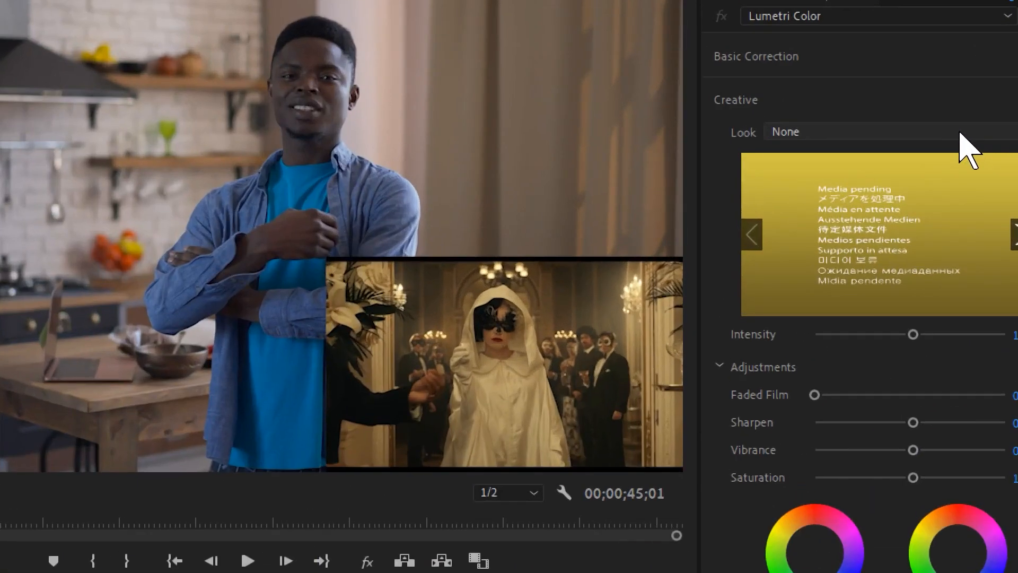
# Apply the Cinematic-Outdoor-Dark-Woods-Green creative look to the clip and reduce its Intensity to about 68.5
pyautogui.click(959, 131)
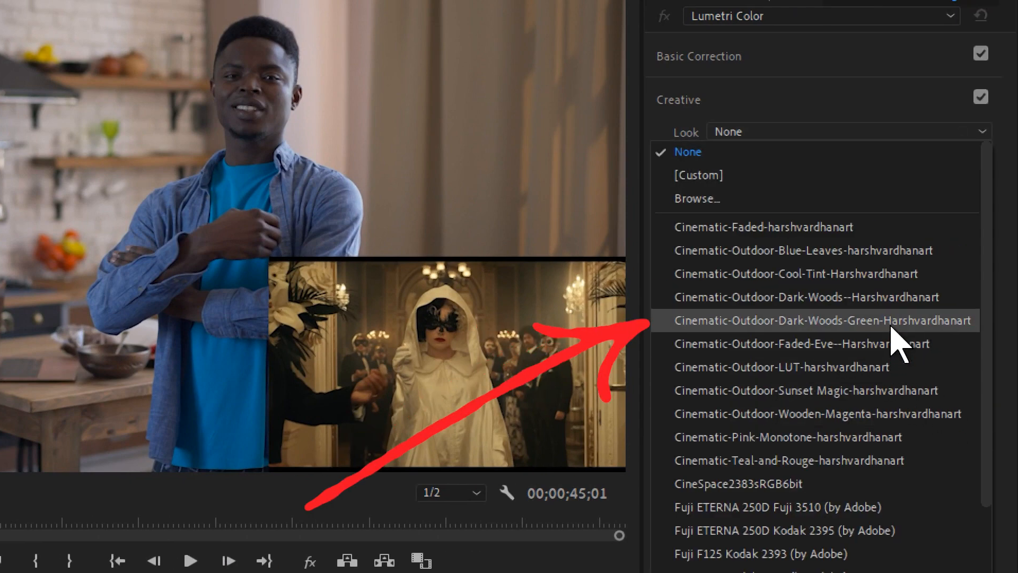
pyautogui.click(948, 325)
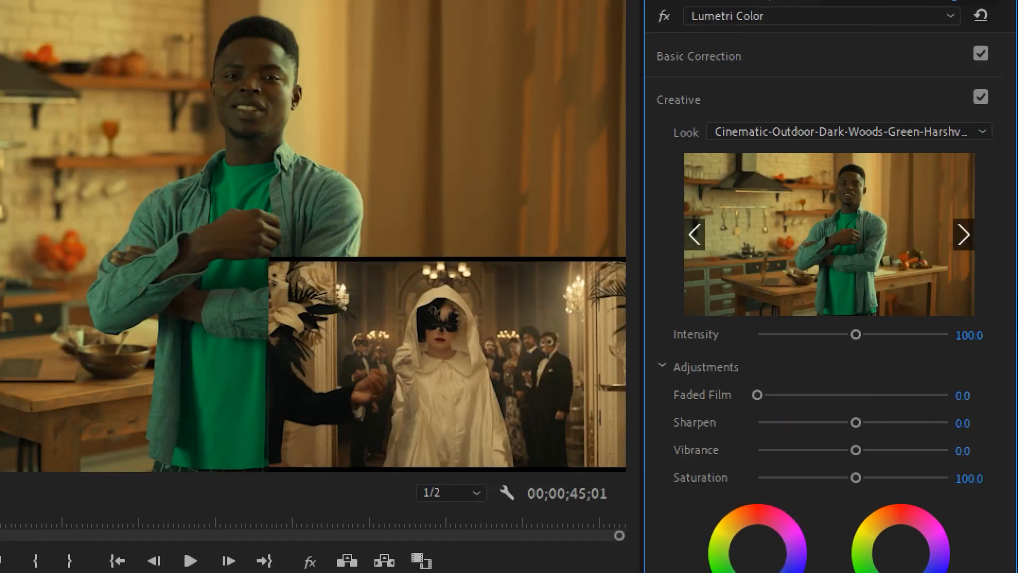
pyautogui.moveTo(854, 340)
pyautogui.mouseDown()
pyautogui.moveTo(802, 341)
pyautogui.moveTo(823, 333)
pyautogui.mouseUp()
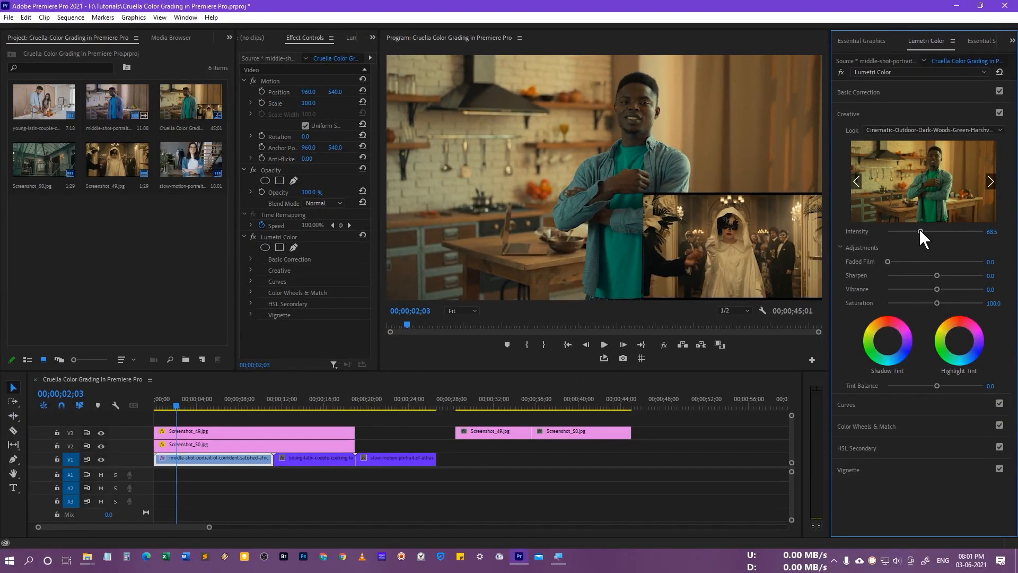
# In Color Wheels & Match, tint the midtones toward orange-yellow and place the shadows tint just below the wheel's centre
pyautogui.click(897, 427)
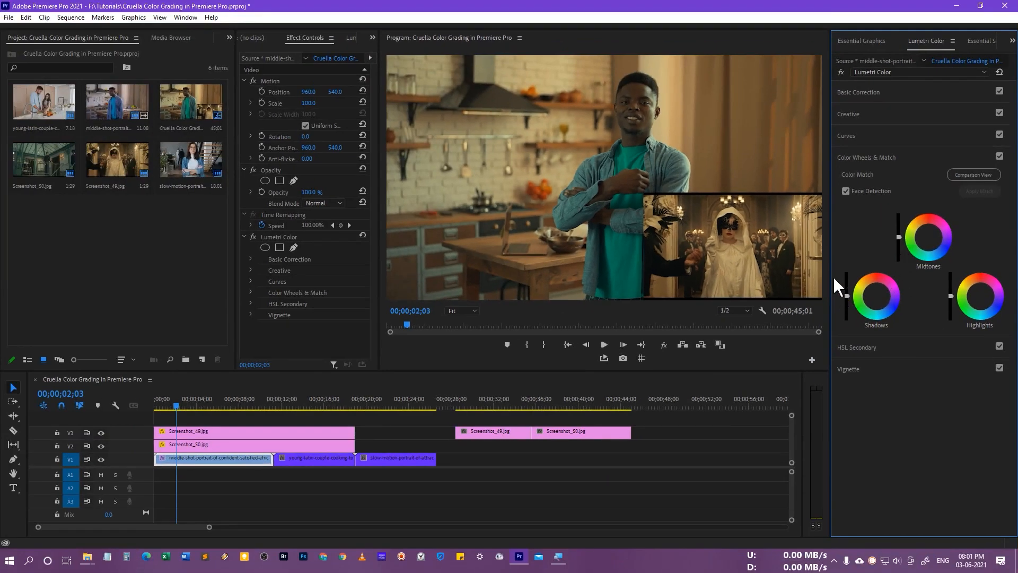
pyautogui.moveTo(832, 277); pyautogui.dragTo(823, 276)
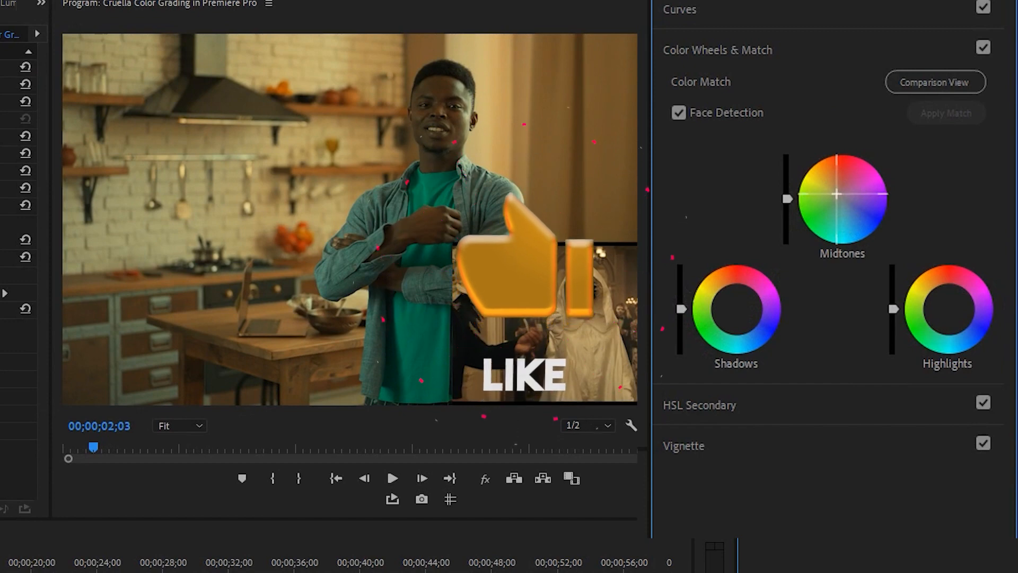
pyautogui.moveTo(840, 198); pyautogui.dragTo(835, 192)
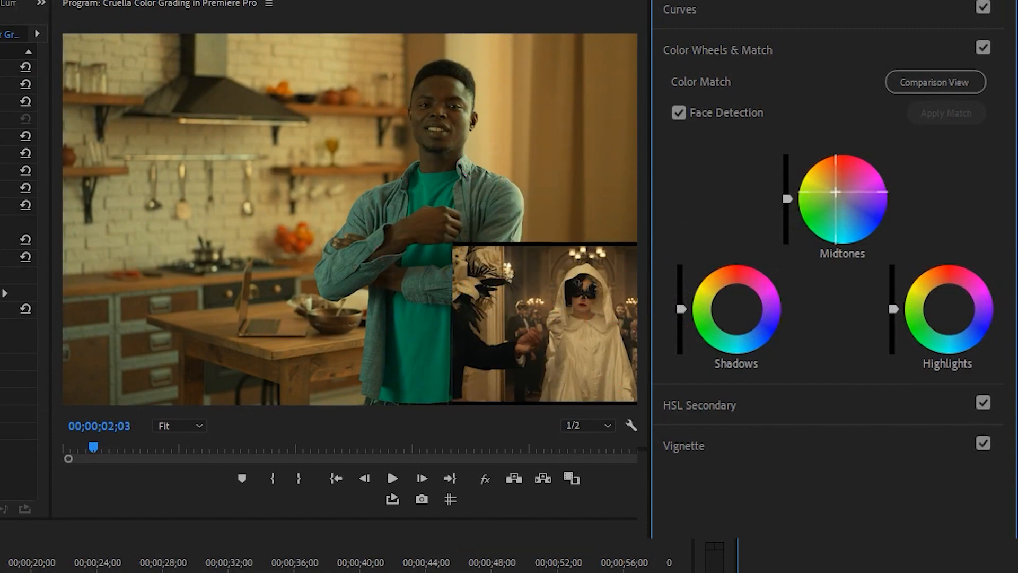
pyautogui.click(732, 325)
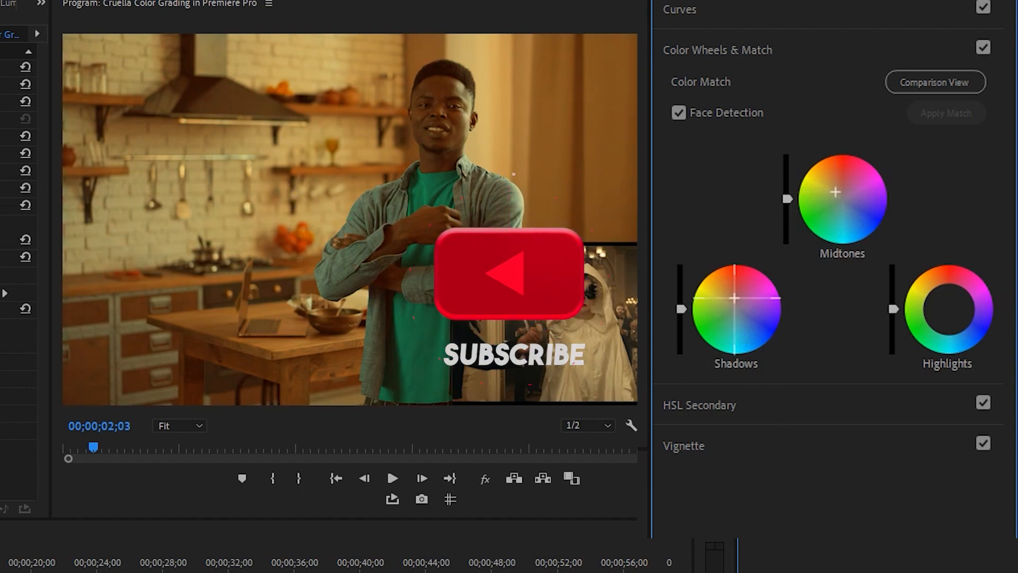
pyautogui.moveTo(735, 306); pyautogui.dragTo(736, 311)
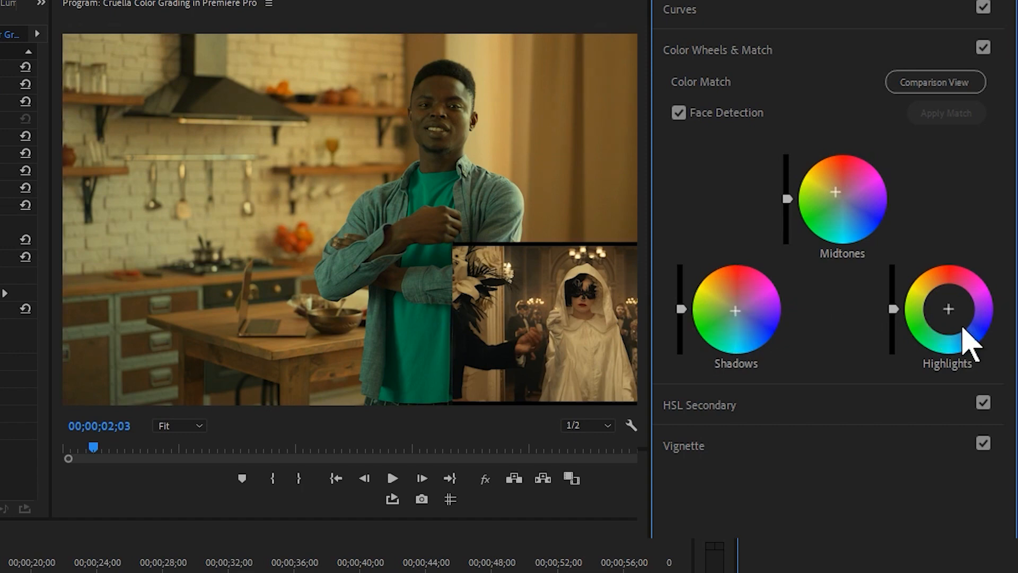
# Tint the highlights toward yellow and raise their brightness, and refine the midtones tint toward red
pyautogui.moveTo(959, 334); pyautogui.dragTo(946, 331)
pyautogui.moveTo(894, 309)
pyautogui.mouseDown()
pyautogui.moveTo(893, 343)
pyautogui.moveTo(894, 306)
pyautogui.mouseUp()
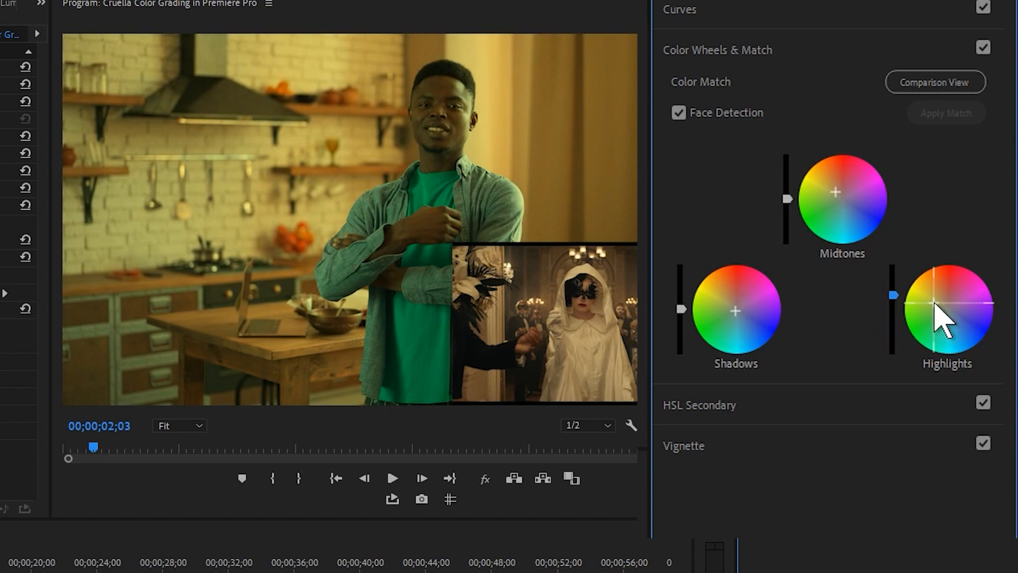
pyautogui.click(682, 310)
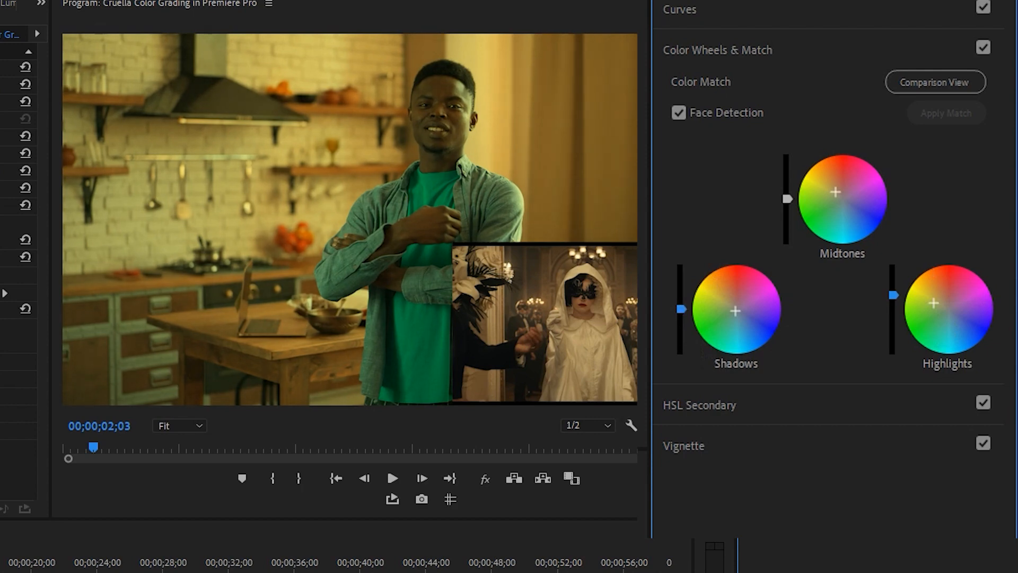
pyautogui.click(835, 191)
pyautogui.moveTo(835, 190); pyautogui.dragTo(842, 188)
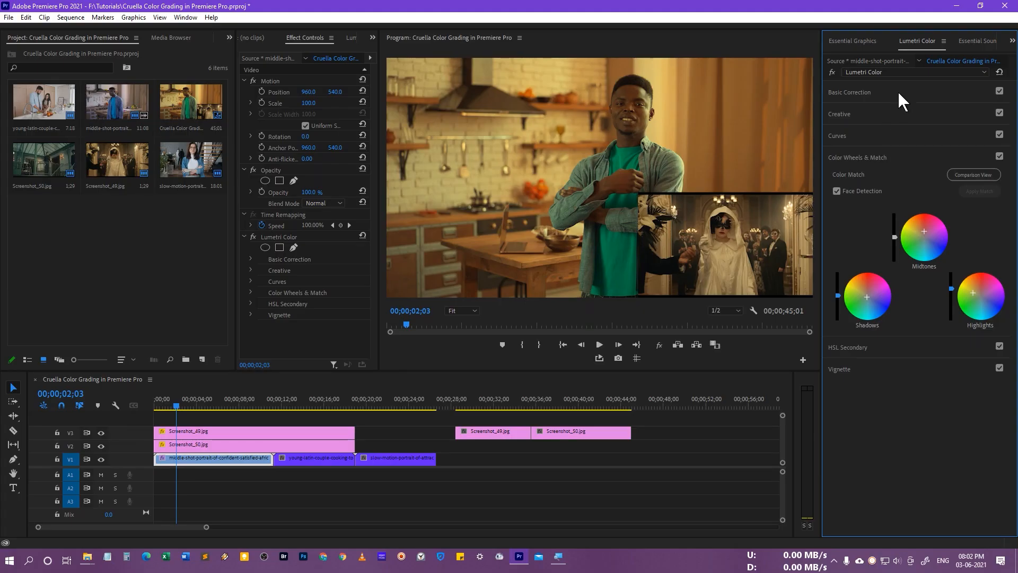
# In Basic Correction, set Exposure to 0.3, Contrast 4.0, Highlights -10.1, Shadows -9.1, Whites 27.3, Blacks -21.2 and Saturation 48.5
pyautogui.click(899, 90)
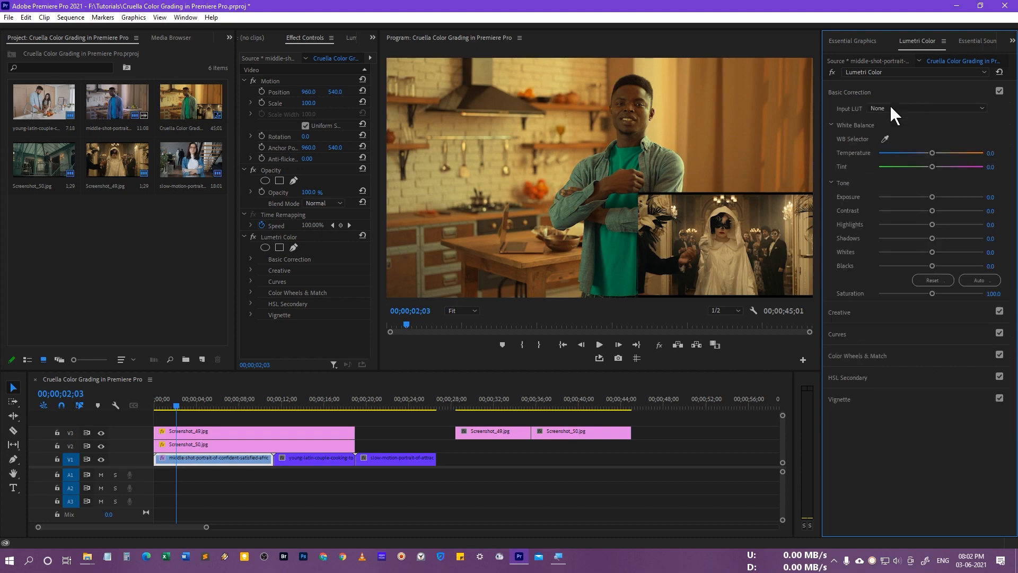
pyautogui.moveTo(932, 294); pyautogui.dragTo(906, 294)
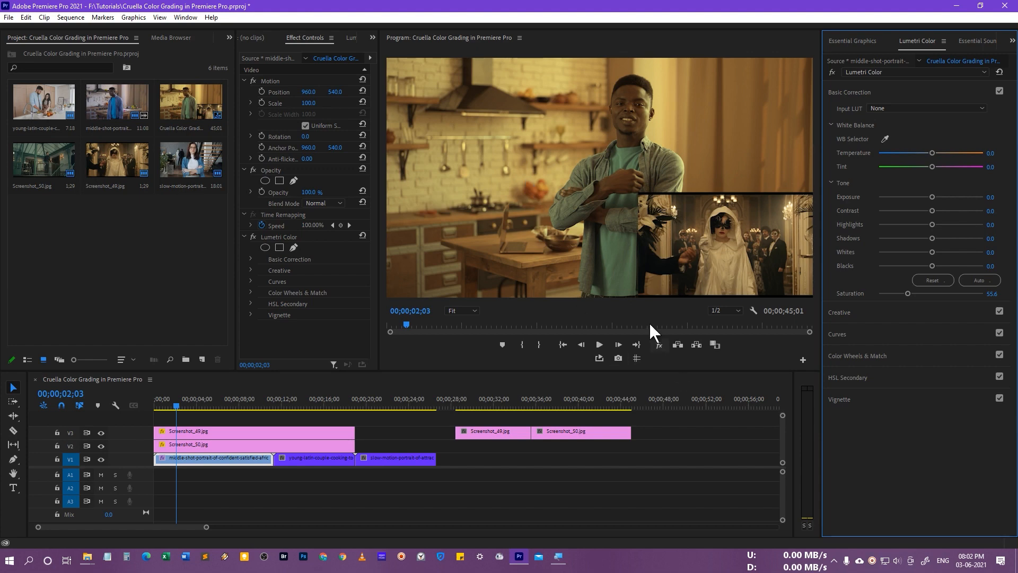
pyautogui.moveTo(932, 196); pyautogui.dragTo(932, 196)
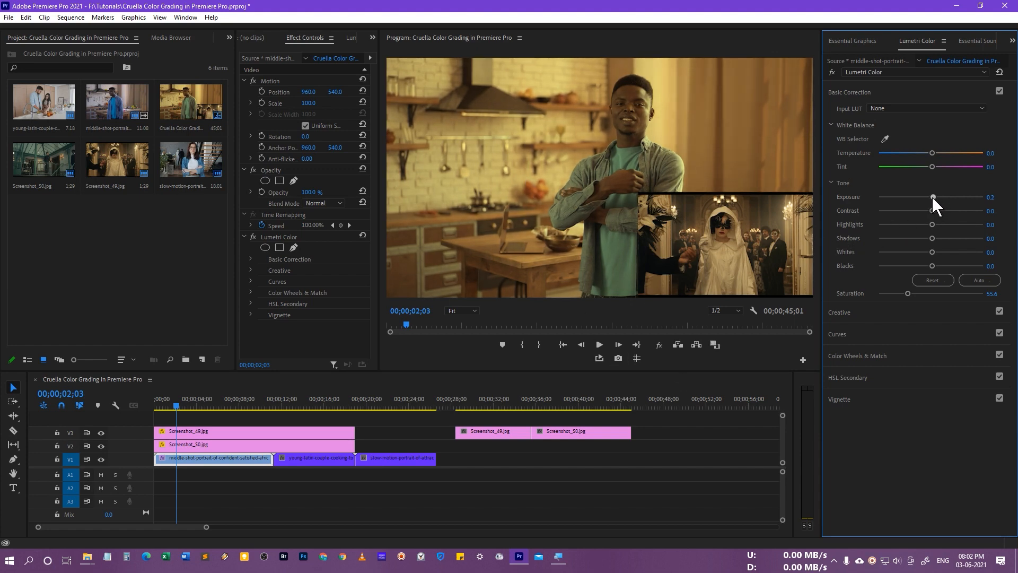
pyautogui.moveTo(933, 209)
pyautogui.mouseDown()
pyautogui.moveTo(924, 210)
pyautogui.moveTo(937, 208)
pyautogui.mouseUp()
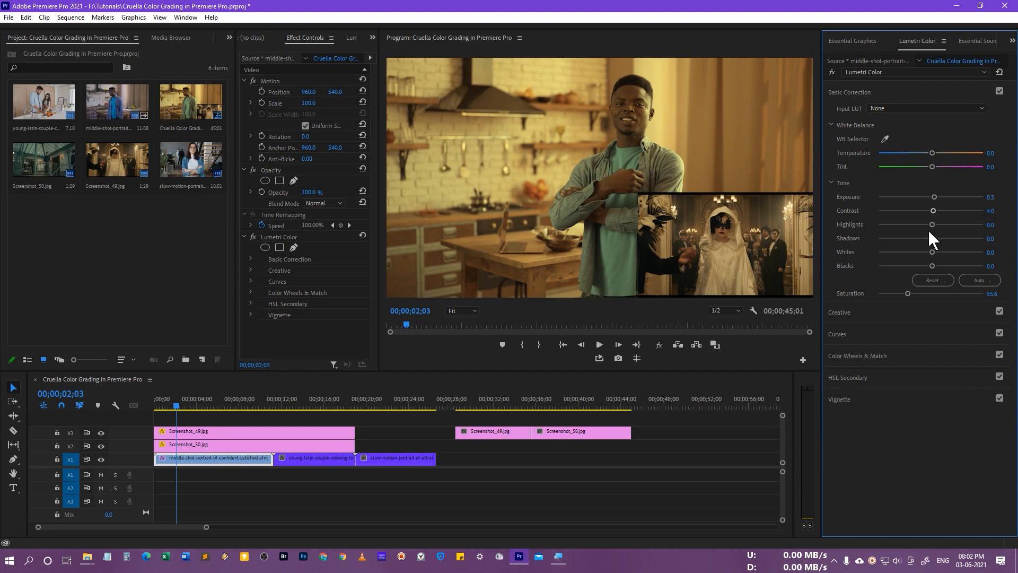
pyautogui.moveTo(932, 224); pyautogui.dragTo(920, 265)
pyautogui.click(885, 291)
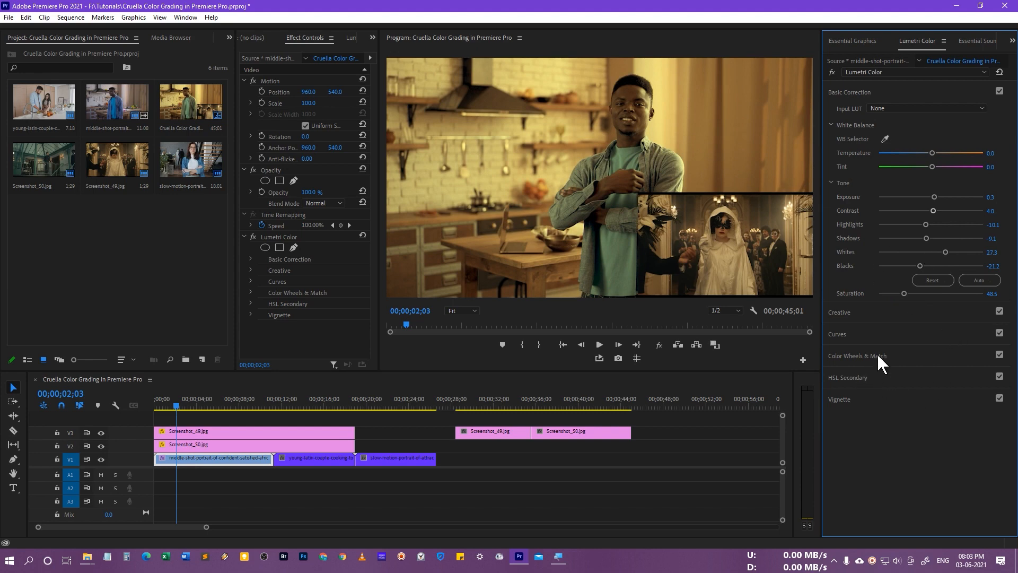
# Sample the yellowish wall beside the man's head for the Hue vs Sat curve and lower that hue's saturation
pyautogui.click(866, 331)
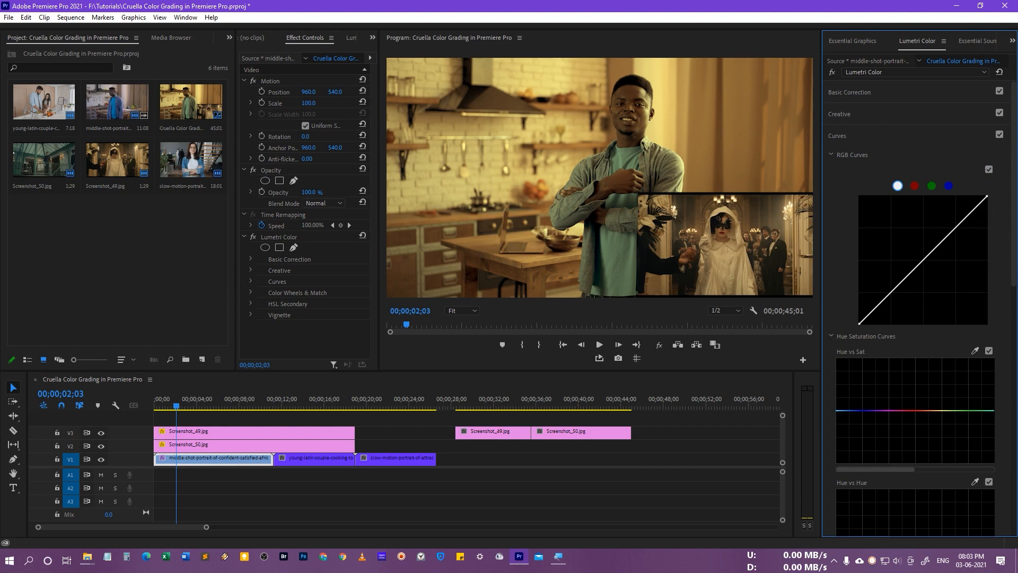
pyautogui.scroll(-2, 1015, 323)
pyautogui.scroll(-2, 972, 271)
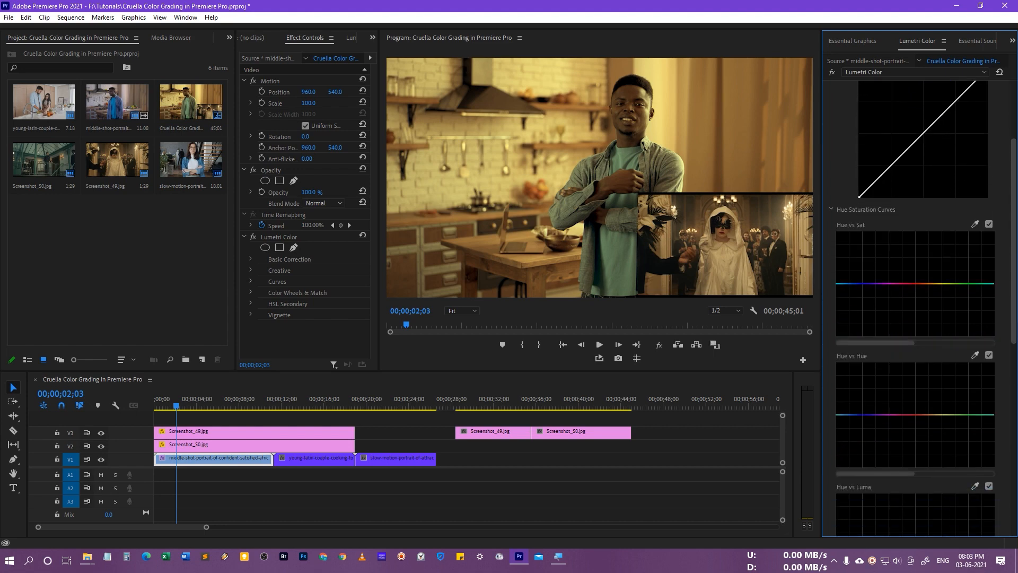
pyautogui.click(974, 225)
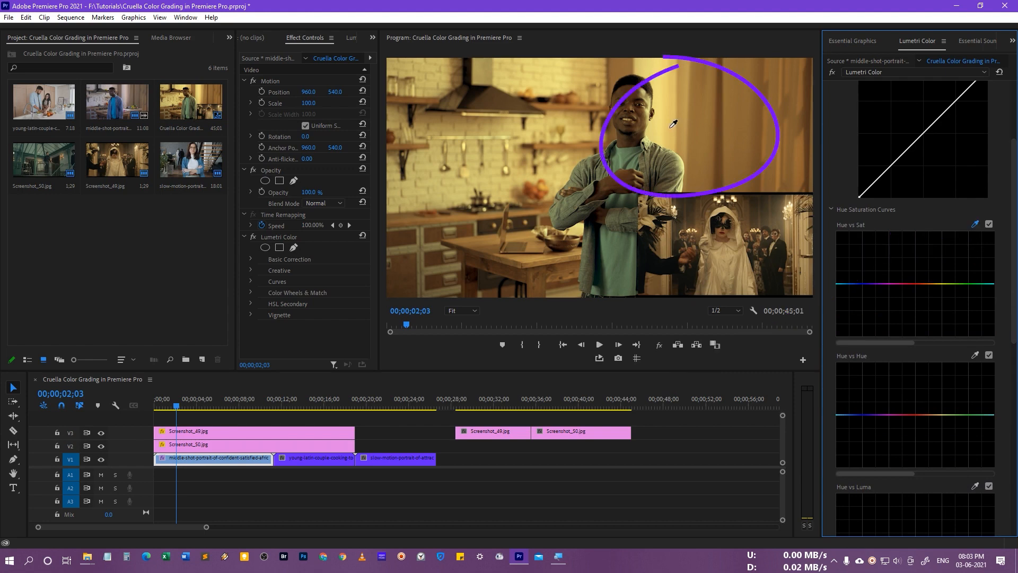
pyautogui.click(672, 126)
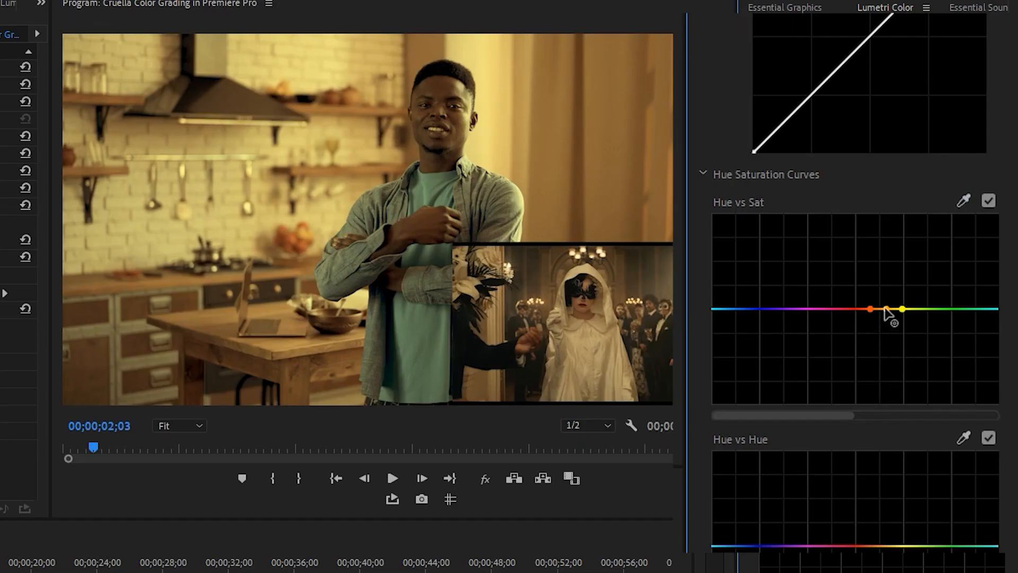
pyautogui.moveTo(884, 309); pyautogui.dragTo(889, 339)
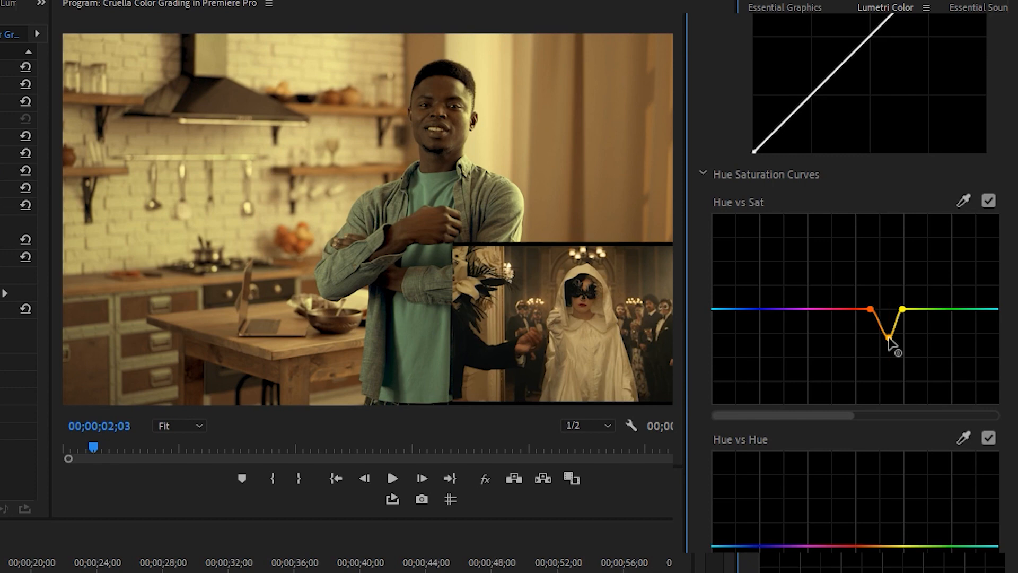
pyautogui.scroll(5, 855, 212)
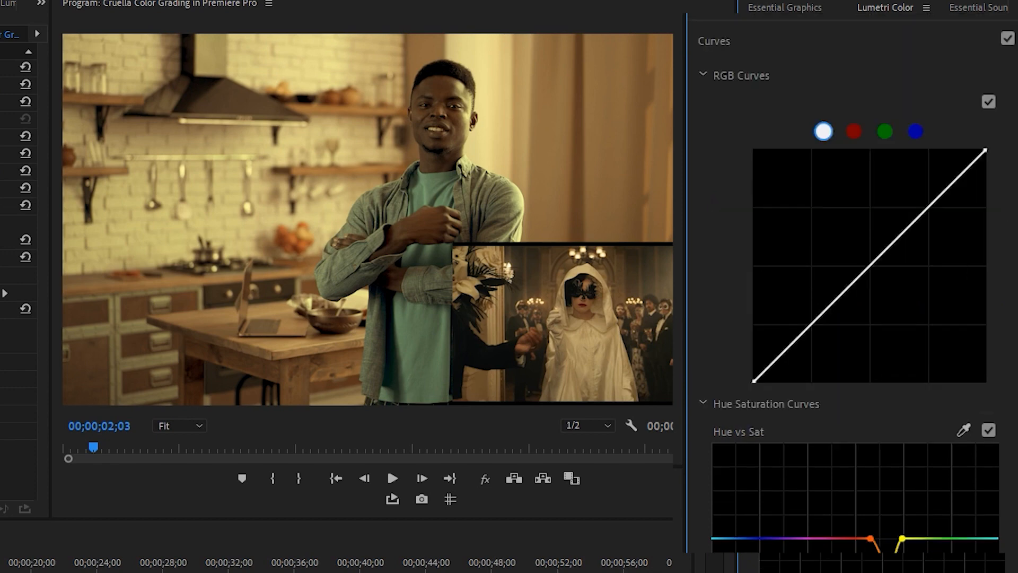
# Add three points to the white RGB curve, lower the shadow point slightly below the diagonal and lift the black end point a little
pyautogui.click(812, 322)
pyautogui.click(868, 266)
pyautogui.click(929, 206)
pyautogui.moveTo(812, 323); pyautogui.dragTo(820, 328)
pyautogui.moveTo(821, 330); pyautogui.dragTo(820, 331)
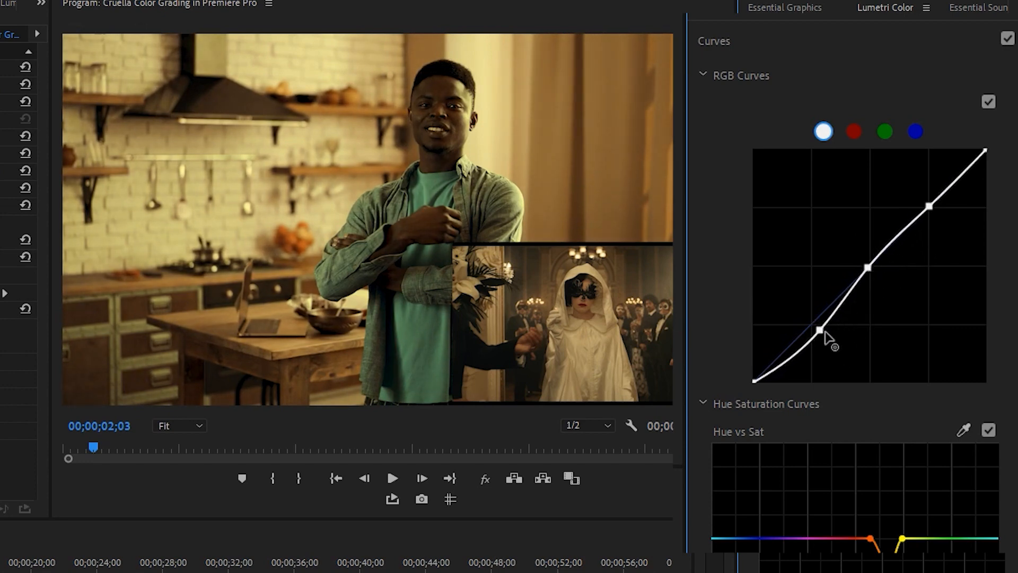
pyautogui.moveTo(819, 331); pyautogui.dragTo(807, 334)
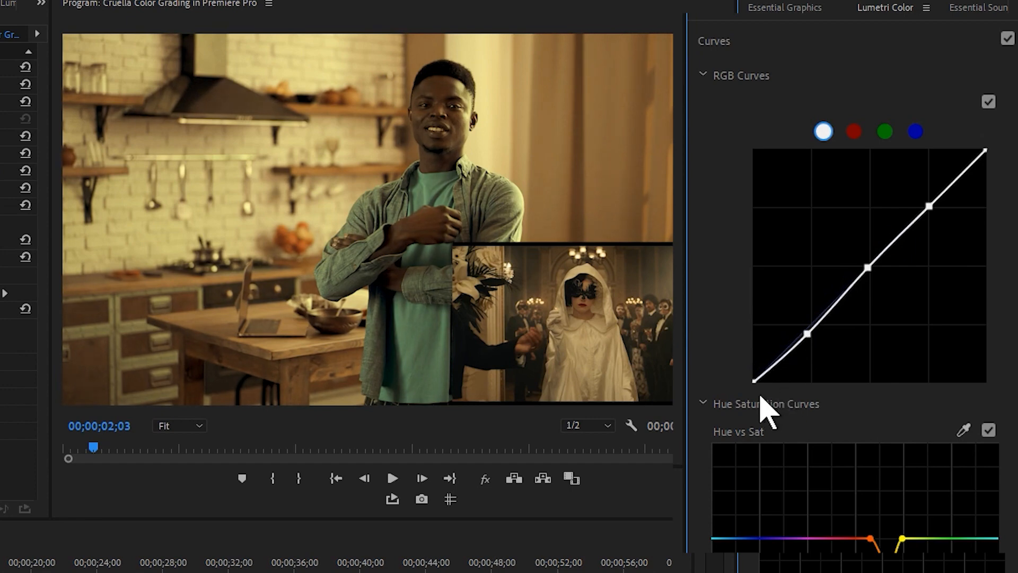
pyautogui.moveTo(755, 380); pyautogui.dragTo(747, 377)
pyautogui.moveTo(807, 334); pyautogui.dragTo(811, 329)
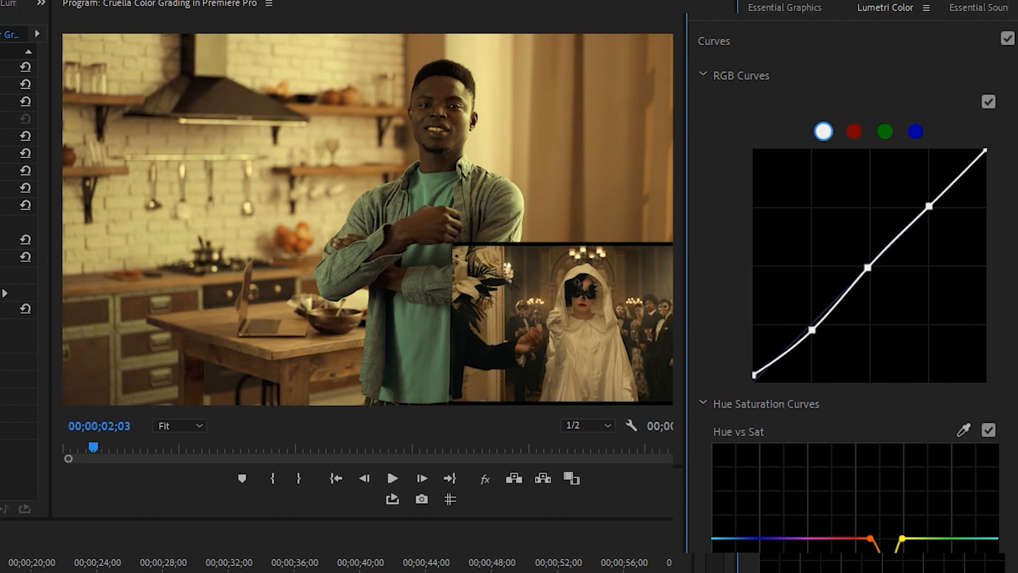
# Compare the graded kitchen clip with the full-size Cruella reference still and play back the graded clip
pyautogui.click(83, 570)
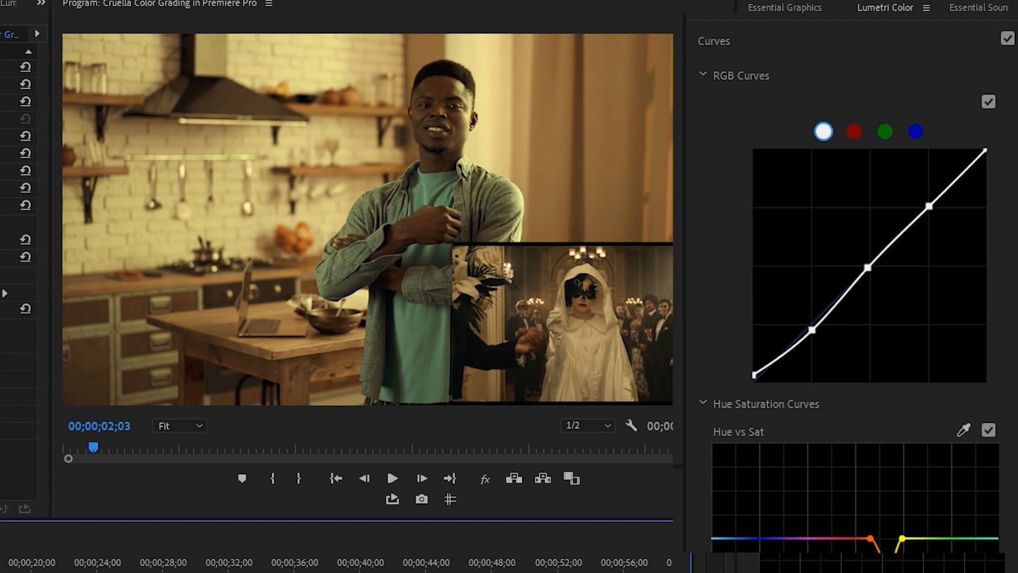
pyautogui.click(232, 566)
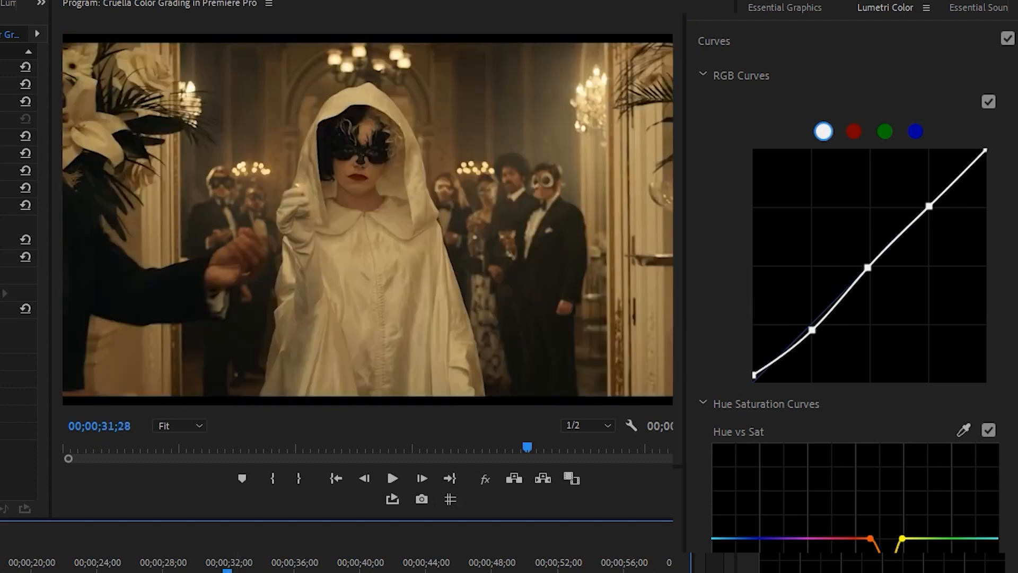
pyautogui.press('space')
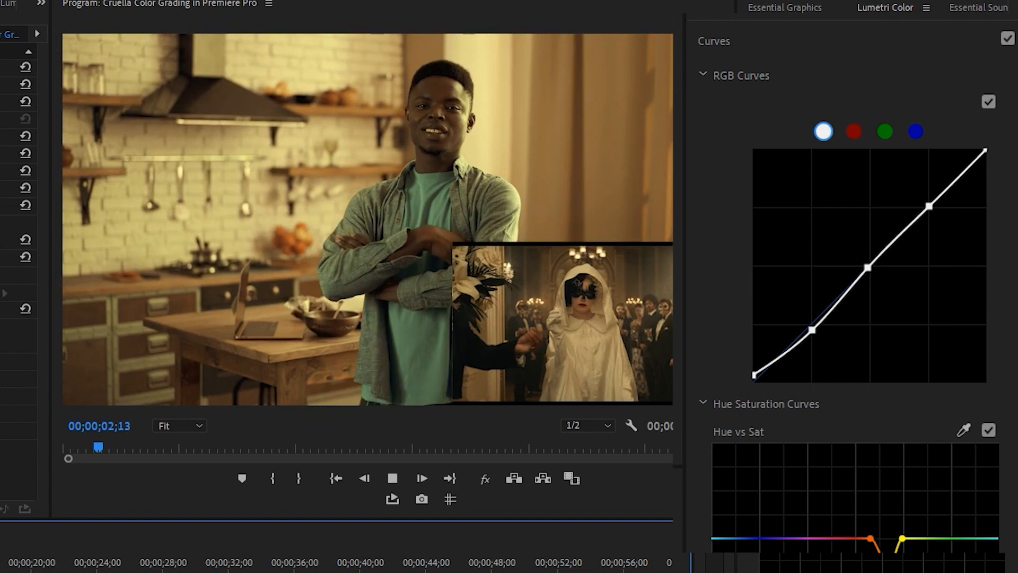
pyautogui.press('space')
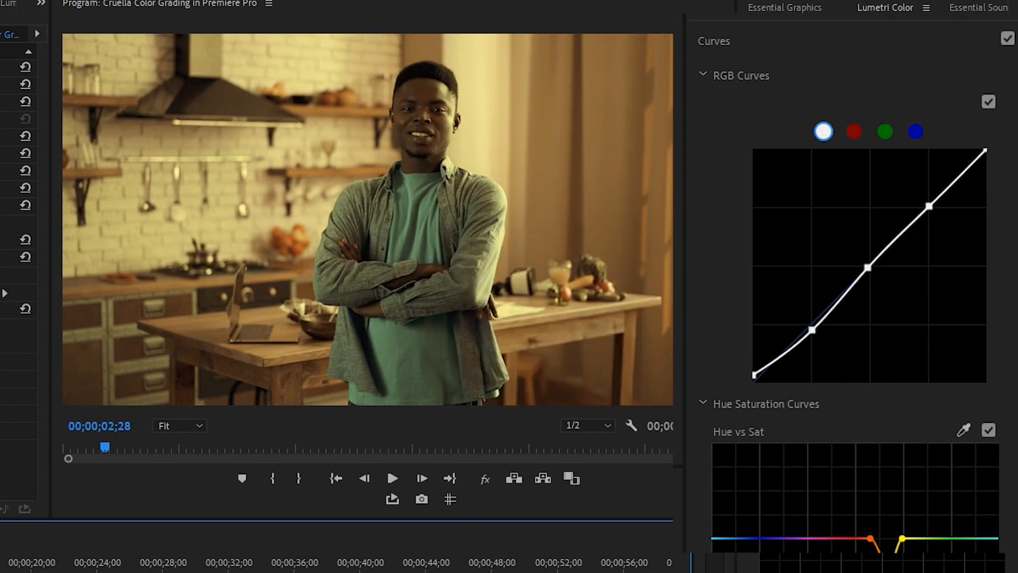
pyautogui.press('space')
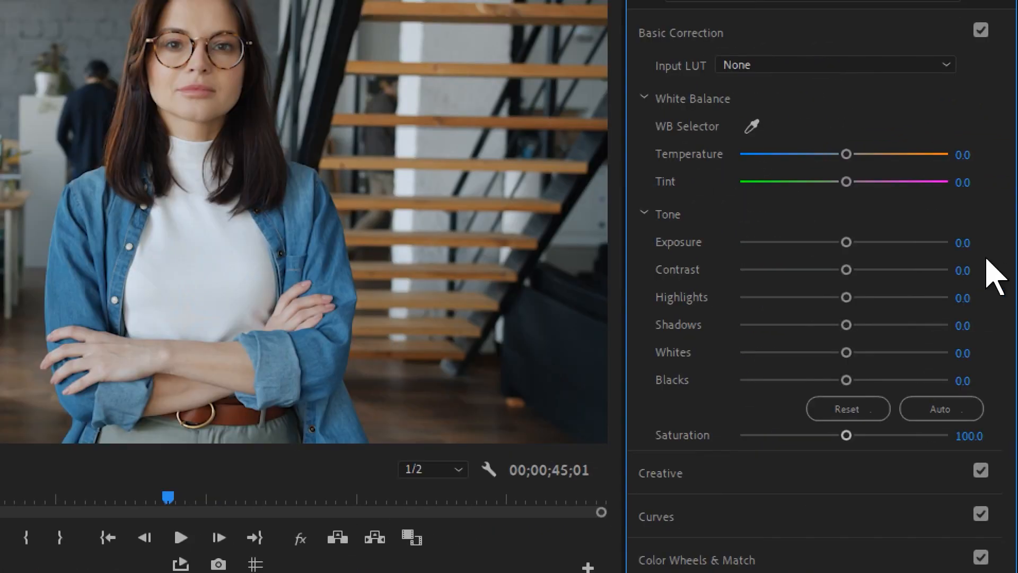
# Set the office portrait clip's Temperature to 43.4 and Tint to -28.3, and extend the Screenshot_49.jpg overlay to that clip's end
pyautogui.moveTo(852, 150); pyautogui.dragTo(815, 182)
pyautogui.moveTo(876, 154); pyautogui.dragTo(889, 154)
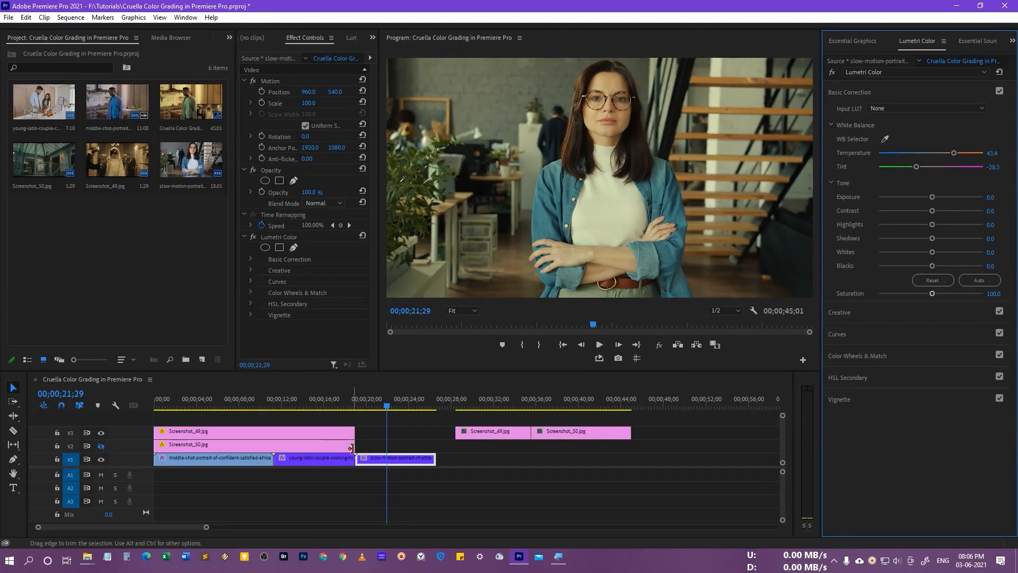
pyautogui.moveTo(351, 434); pyautogui.dragTo(418, 435)
pyautogui.click(417, 433)
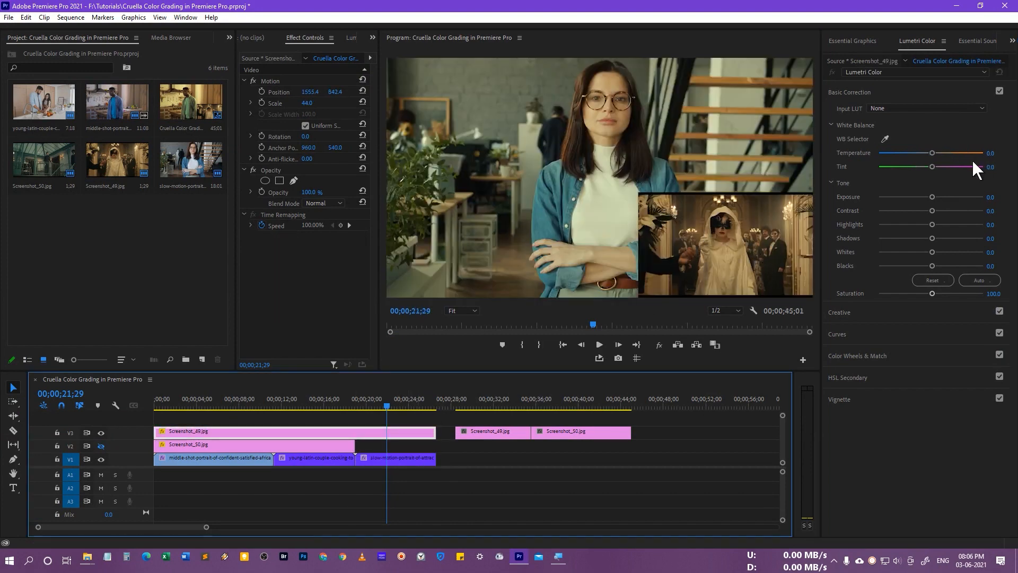
# On the office portrait clip, set Exposure to -0.1, Contrast 24.2, Shadows 5.1, Whites -1.0, Blacks -24.2 and Saturation 113.1
pyautogui.click(404, 459)
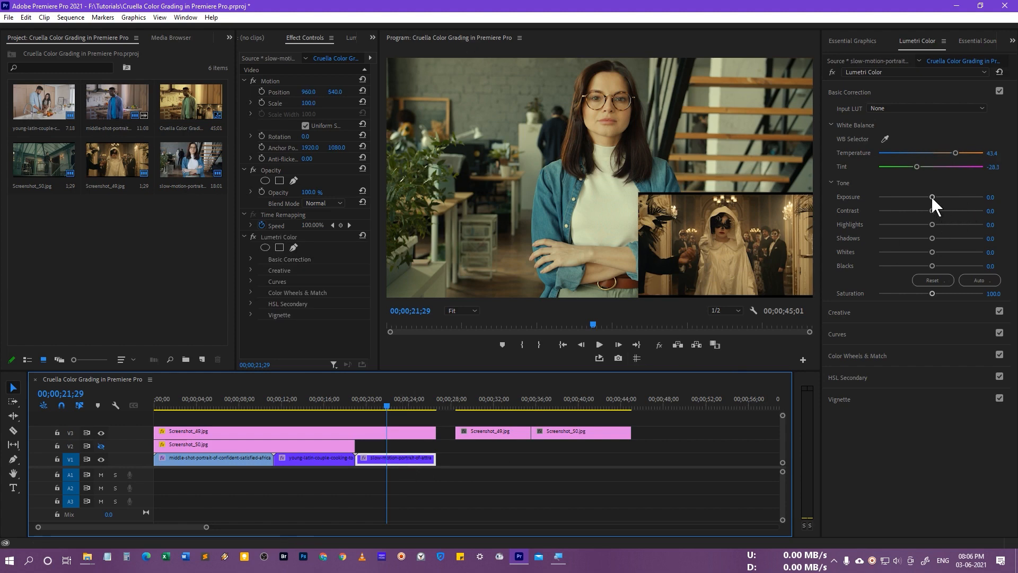
pyautogui.moveTo(932, 197); pyautogui.dragTo(930, 197)
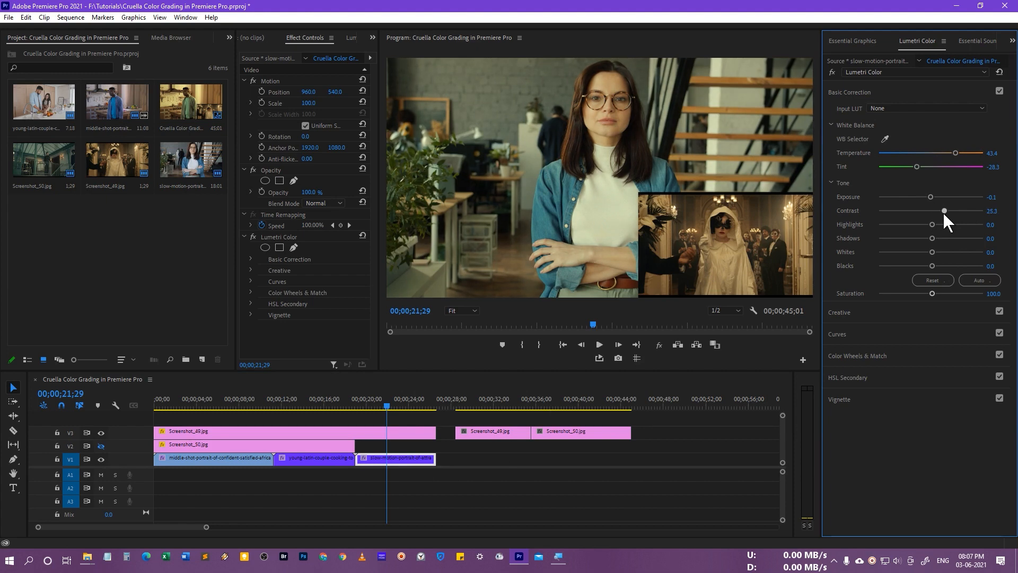
pyautogui.moveTo(932, 238)
pyautogui.mouseDown()
pyautogui.moveTo(921, 239)
pyautogui.moveTo(932, 236)
pyautogui.moveTo(931, 251)
pyautogui.mouseUp()
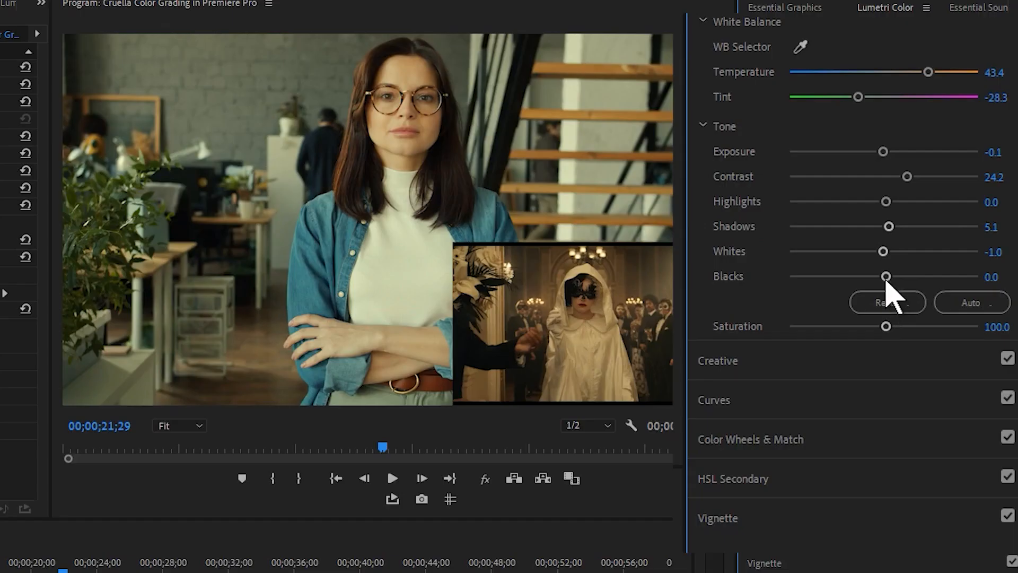
pyautogui.moveTo(886, 277); pyautogui.dragTo(861, 276)
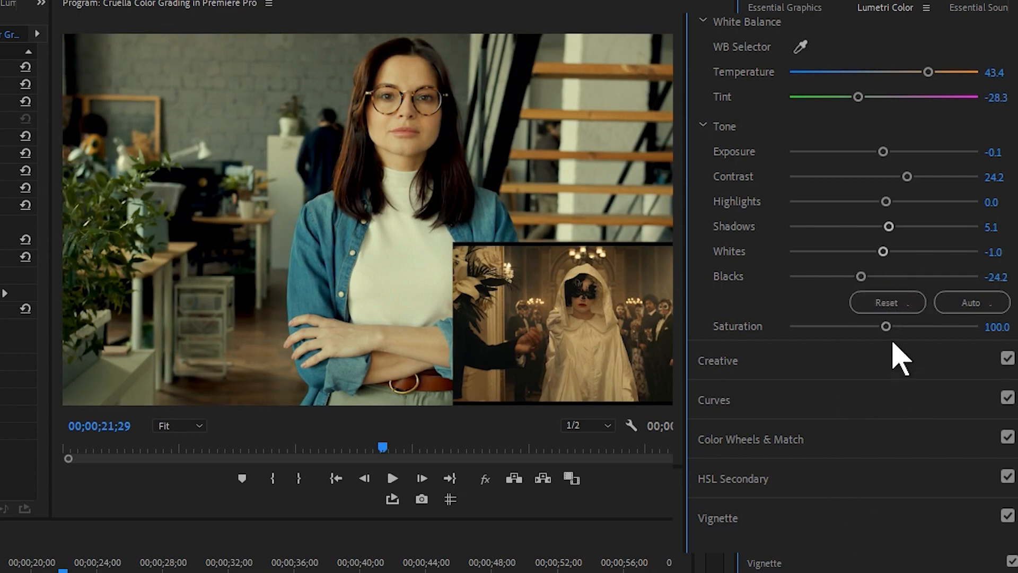
pyautogui.moveTo(886, 326)
pyautogui.mouseDown()
pyautogui.moveTo(872, 326)
pyautogui.moveTo(896, 326)
pyautogui.mouseUp()
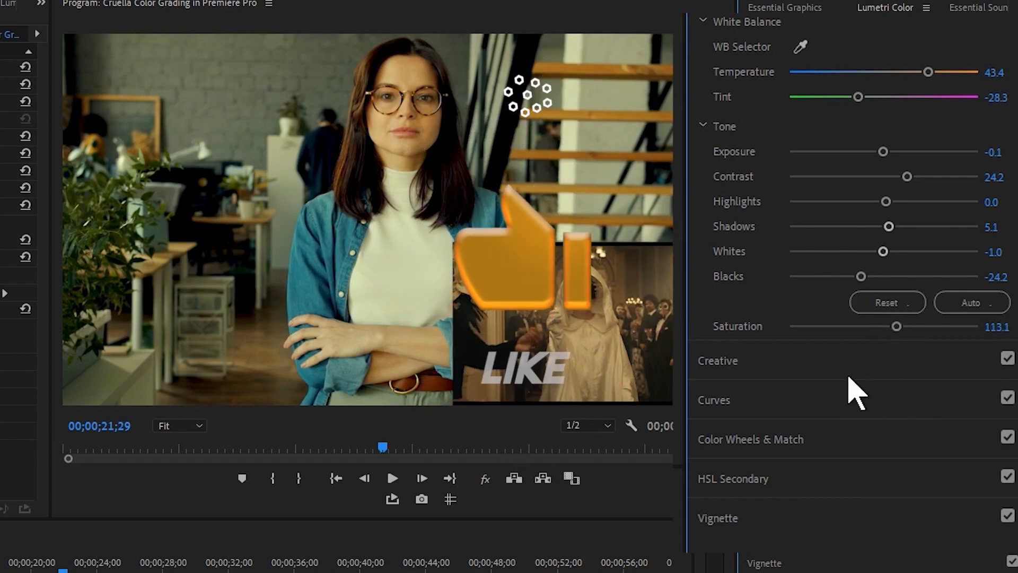
# In RGB Curves, lower the white end point of the blue channel by about a tenth of the graph's height
pyautogui.click(805, 399)
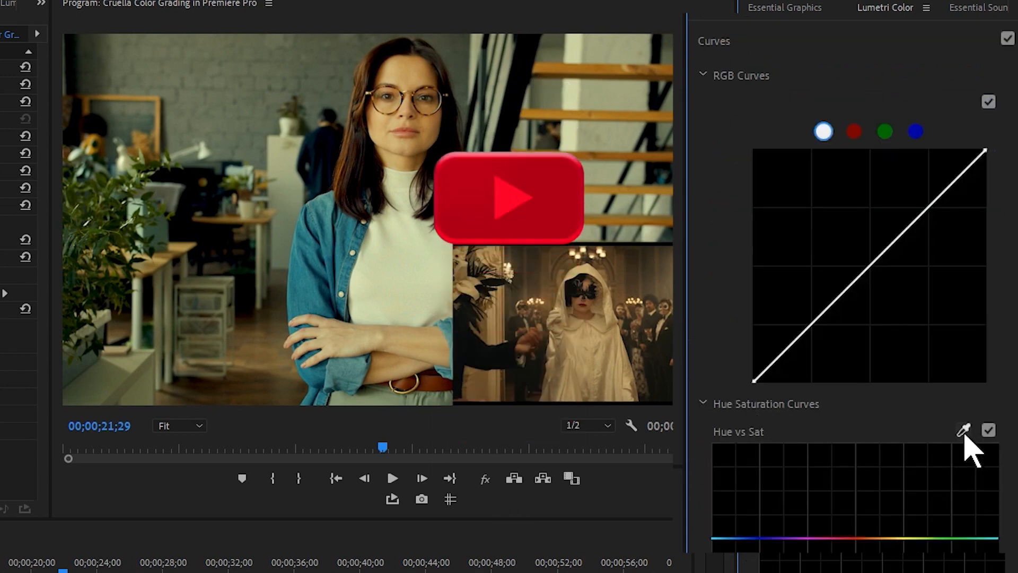
pyautogui.click(853, 132)
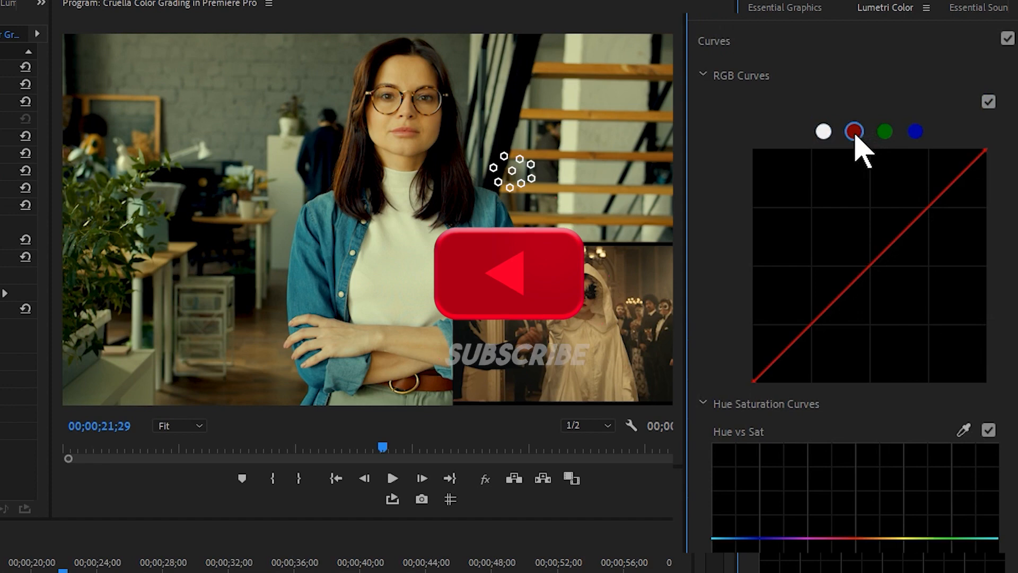
pyautogui.click(884, 133)
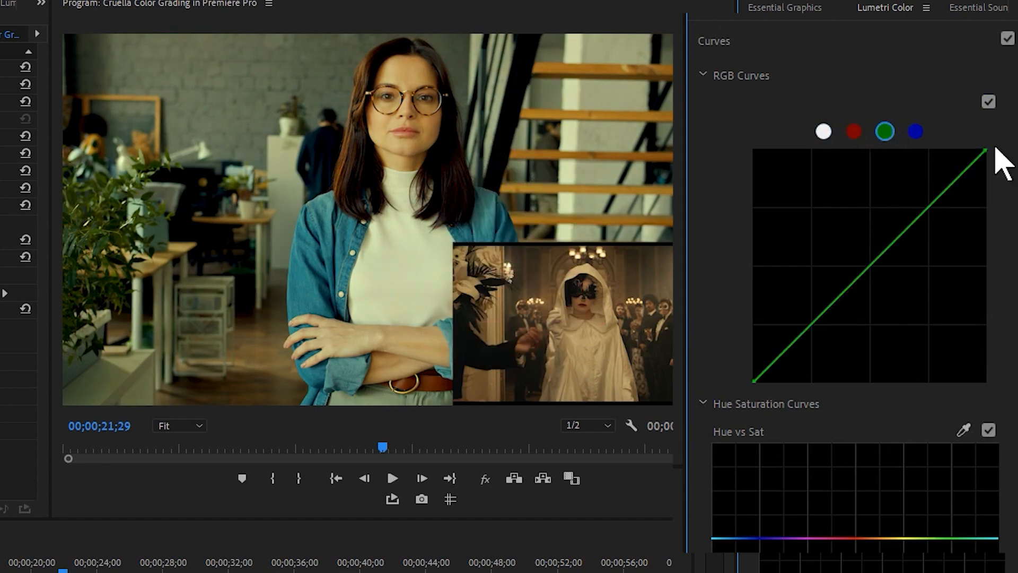
pyautogui.click(915, 132)
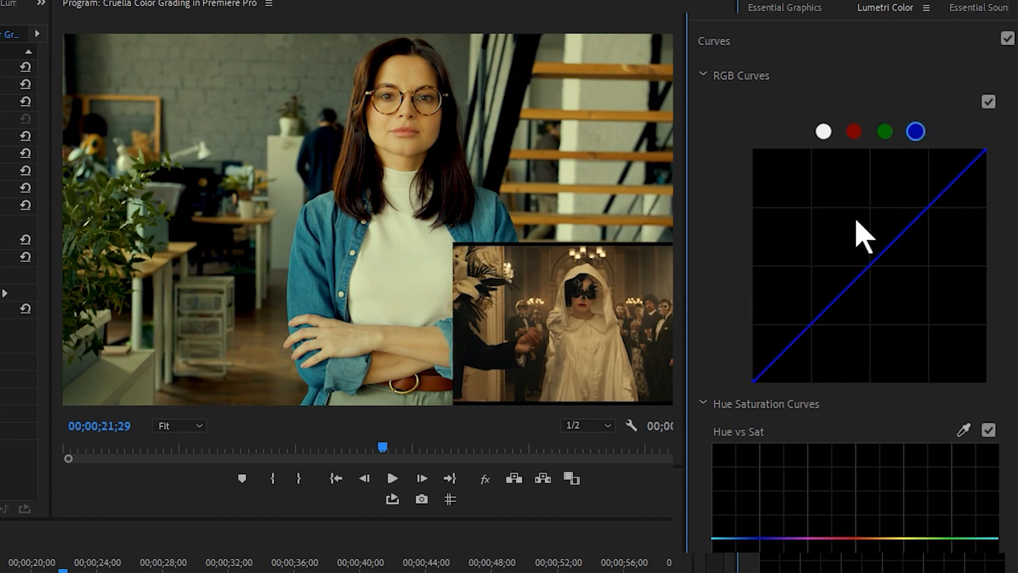
pyautogui.moveTo(982, 151); pyautogui.dragTo(985, 175)
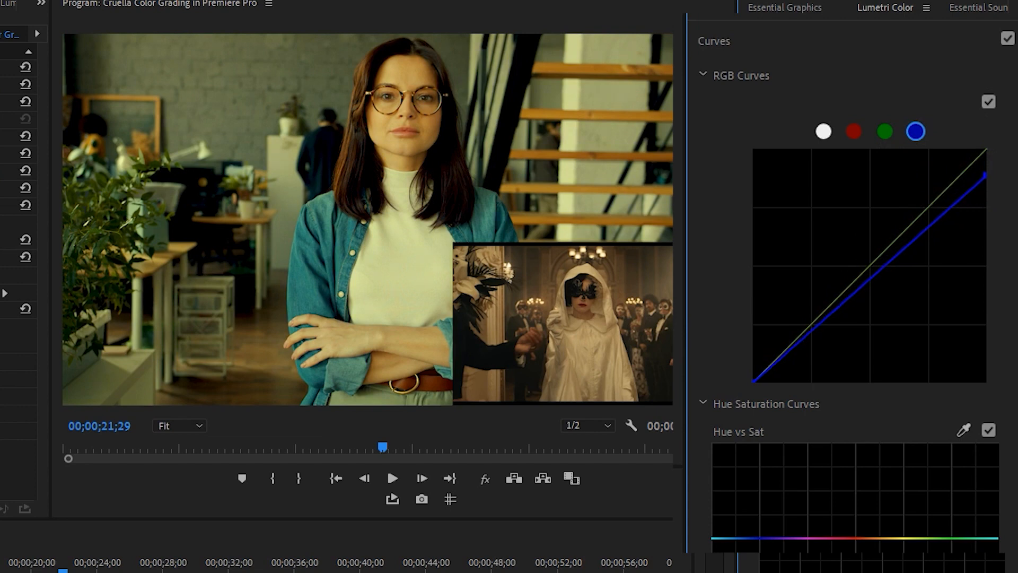
# On the red channel curve, raise the black end point slightly and pull the white end point inward along the graph's upper edge
pyautogui.click(853, 132)
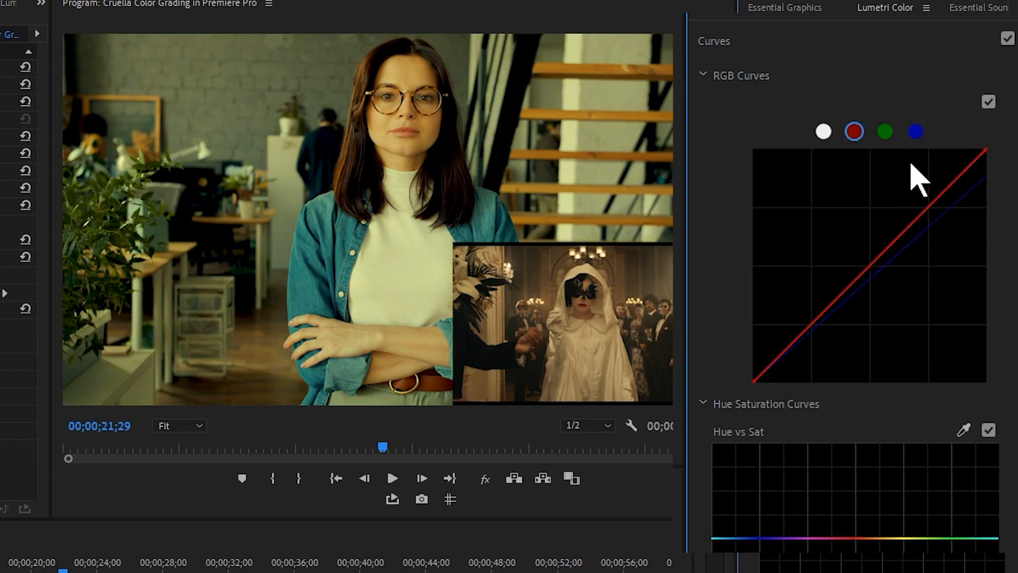
pyautogui.moveTo(755, 381); pyautogui.dragTo(755, 370)
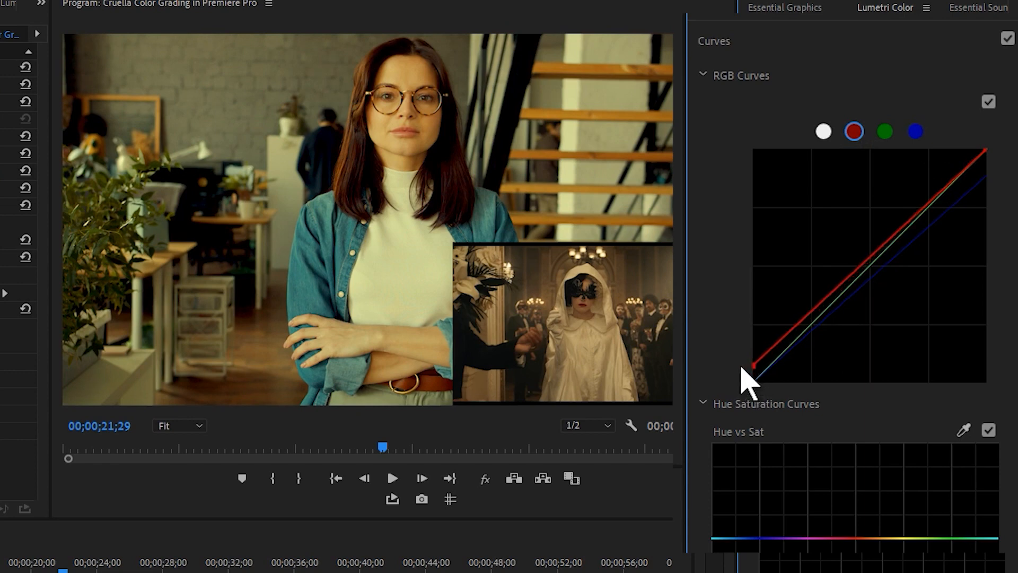
pyautogui.moveTo(984, 152); pyautogui.dragTo(964, 150)
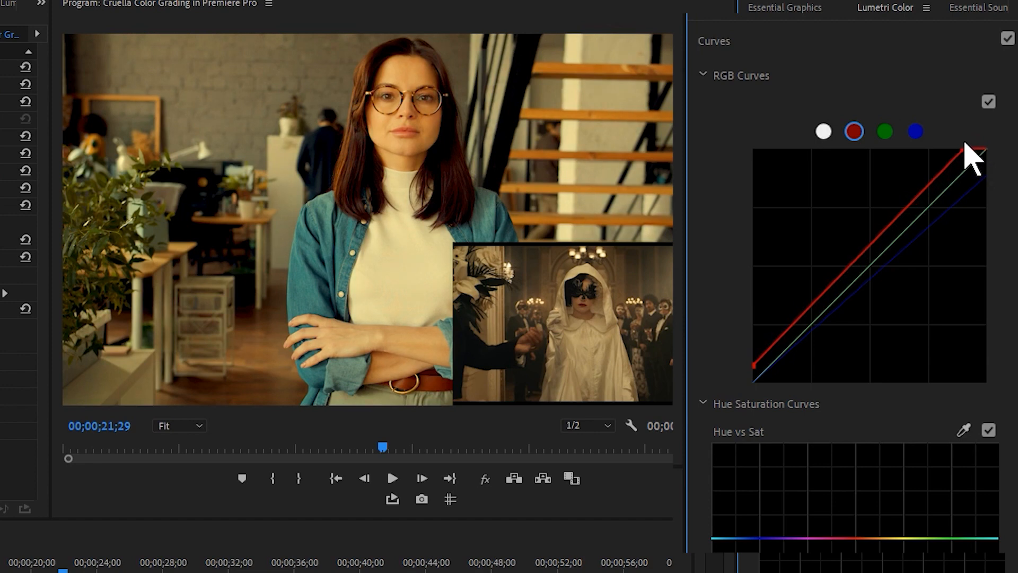
pyautogui.moveTo(965, 143); pyautogui.dragTo(965, 148)
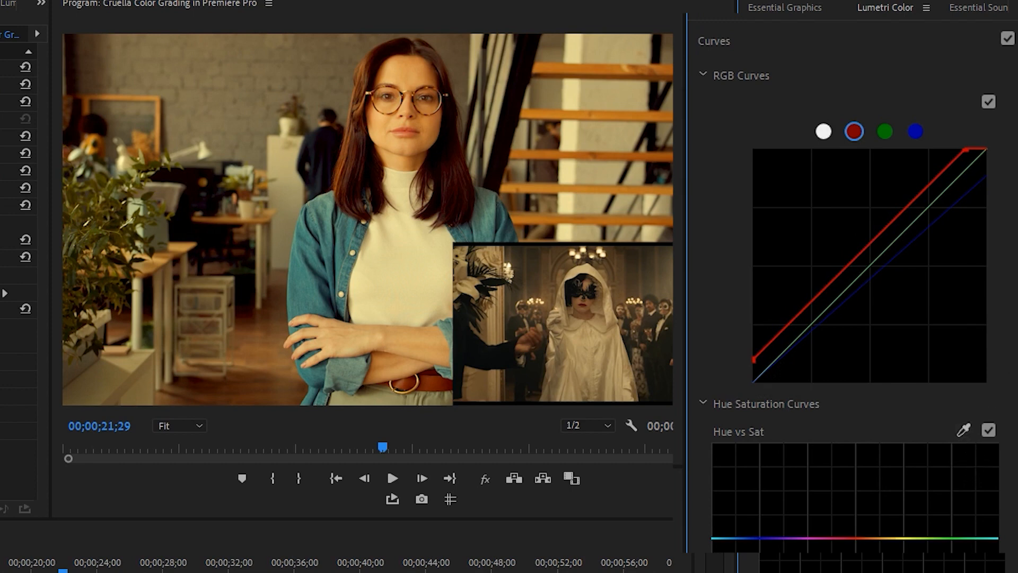
# Sample the brick wall behind the woman for the Hue vs Hue curve and raise its orange point very slightly
pyautogui.scroll(-5, 853, 287)
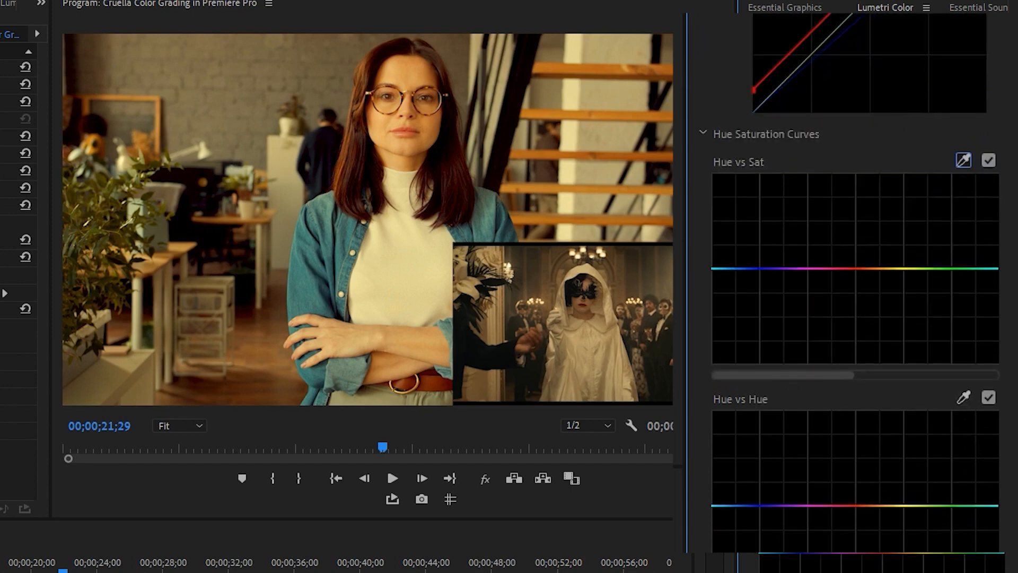
pyautogui.click(963, 401)
pyautogui.click(216, 76)
pyautogui.moveTo(879, 504)
pyautogui.mouseDown()
pyautogui.moveTo(883, 489)
pyautogui.moveTo(885, 505)
pyautogui.mouseUp()
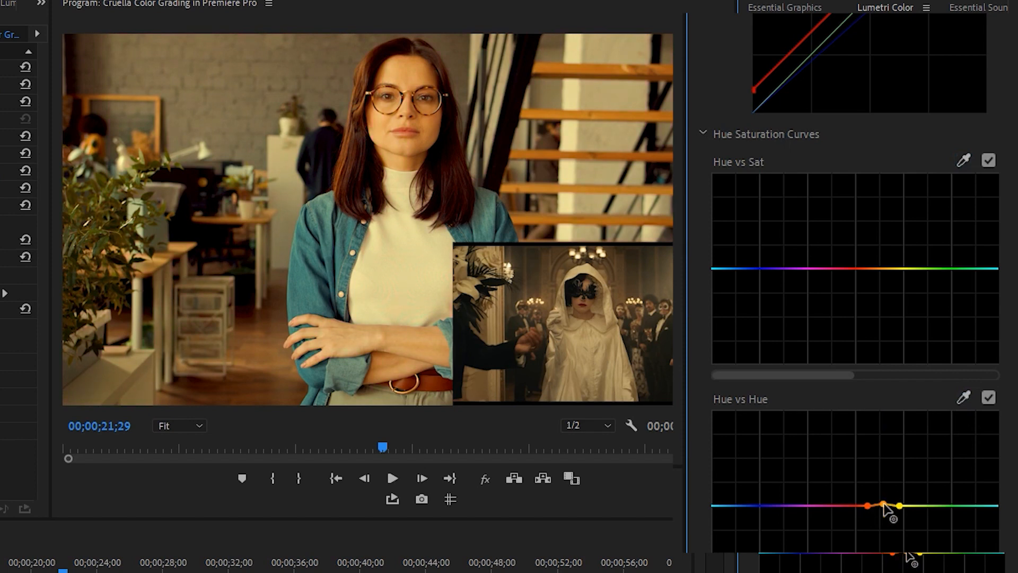
# Sample the woman's facial skin for the Hue vs Luma curve and raise that hue's luma slightly
pyautogui.scroll(-6, 855, 292)
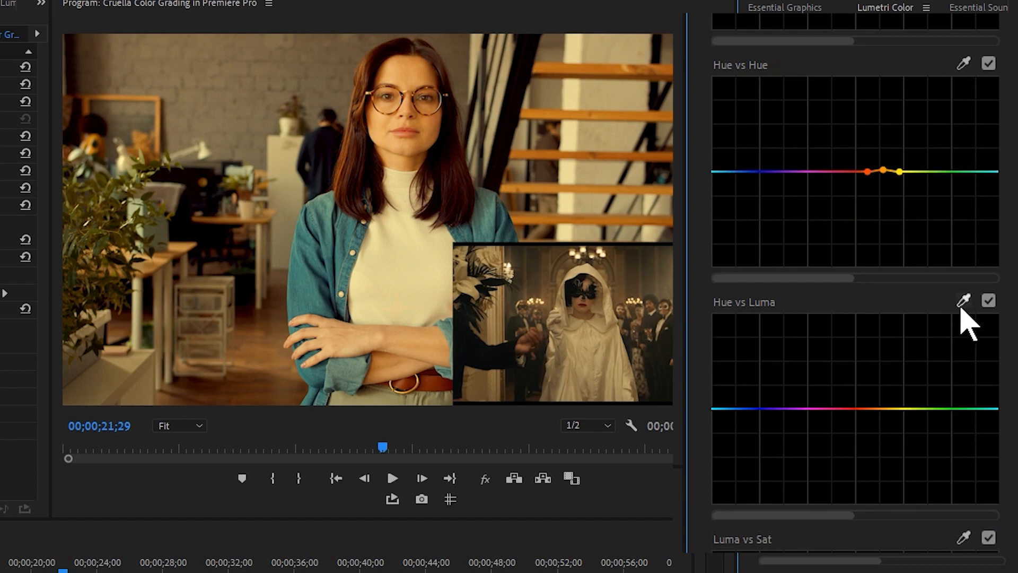
pyautogui.click(961, 304)
pyautogui.click(430, 130)
pyautogui.moveTo(868, 409); pyautogui.dragTo(868, 405)
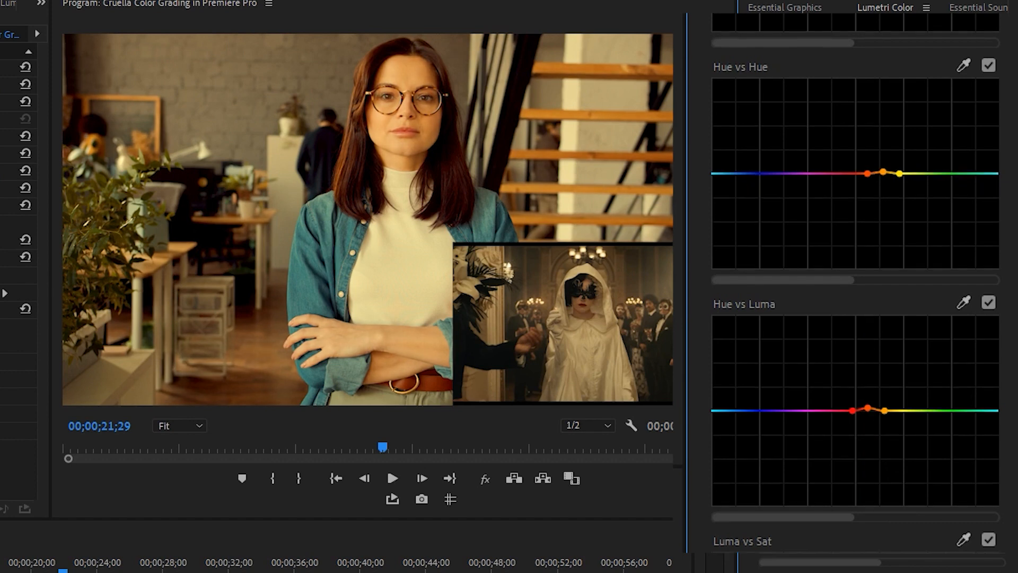
# In Basic Correction, set Saturation to 85.9, shift Tint further toward green and make Temperature slightly warmer
pyautogui.scroll(10, 859, 80)
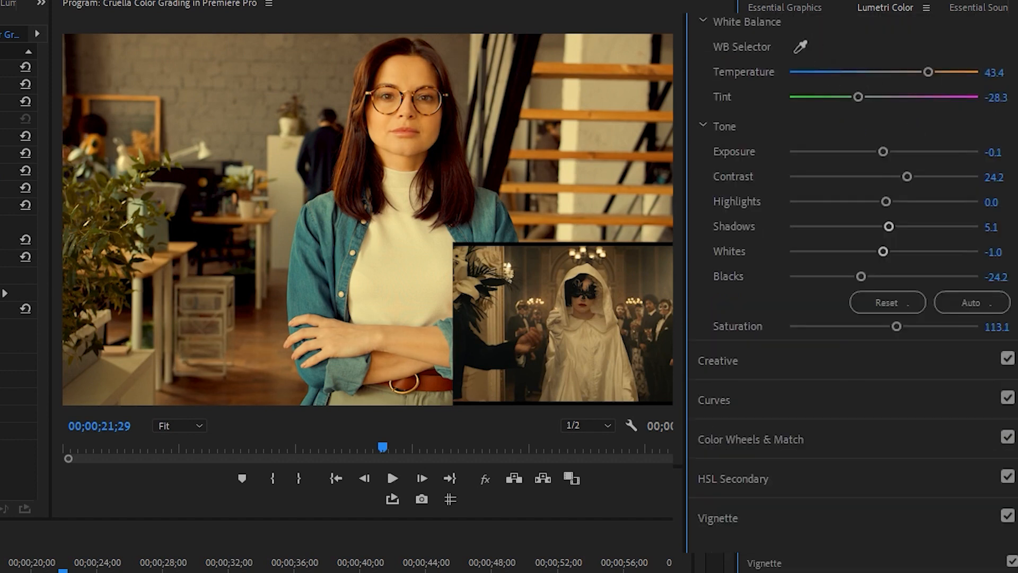
pyautogui.moveTo(896, 327); pyautogui.dragTo(869, 328)
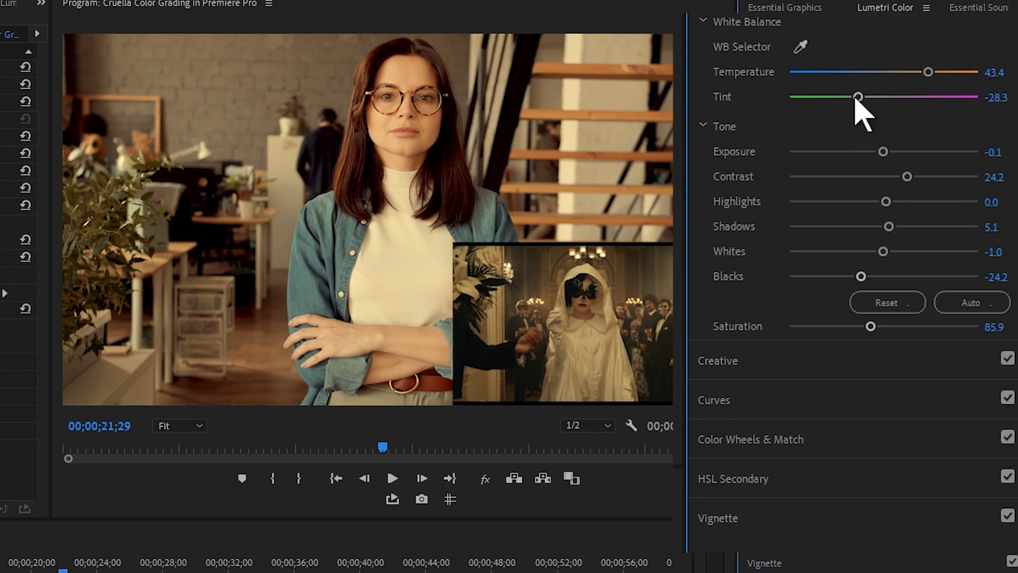
pyautogui.moveTo(858, 98); pyautogui.dragTo(834, 106)
pyautogui.moveTo(928, 72); pyautogui.dragTo(938, 72)
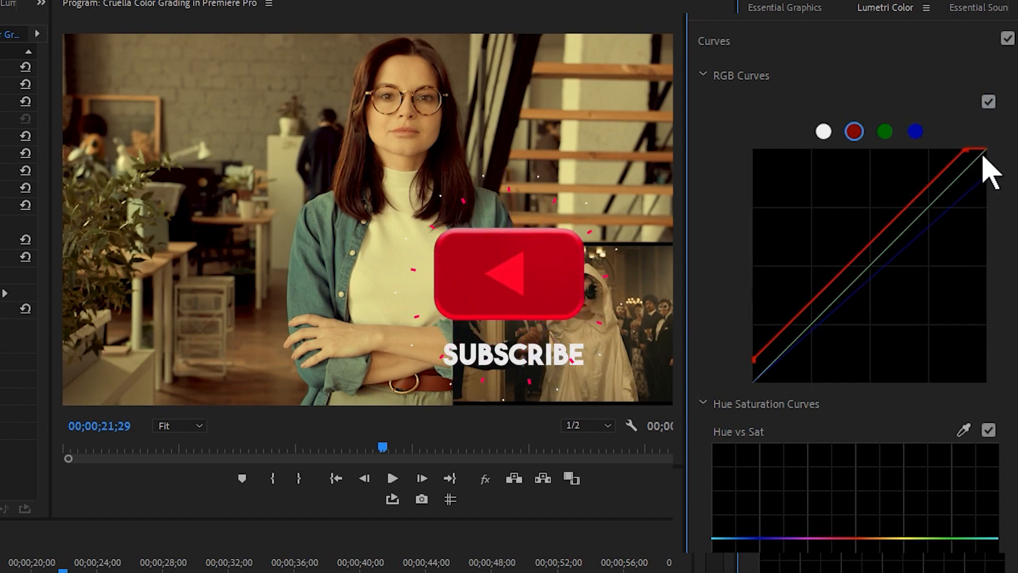
# Return the red curve's white end point to the graph's corner and lower its black end point slightly
pyautogui.moveTo(966, 150); pyautogui.dragTo(993, 148)
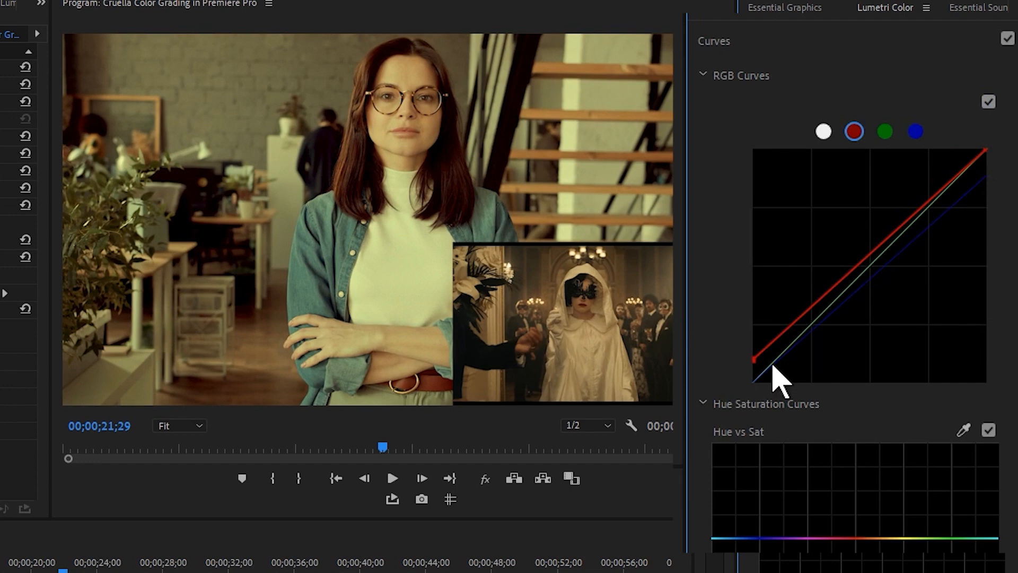
pyautogui.moveTo(754, 361)
pyautogui.mouseDown()
pyautogui.moveTo(759, 374)
pyautogui.moveTo(751, 365)
pyautogui.mouseUp()
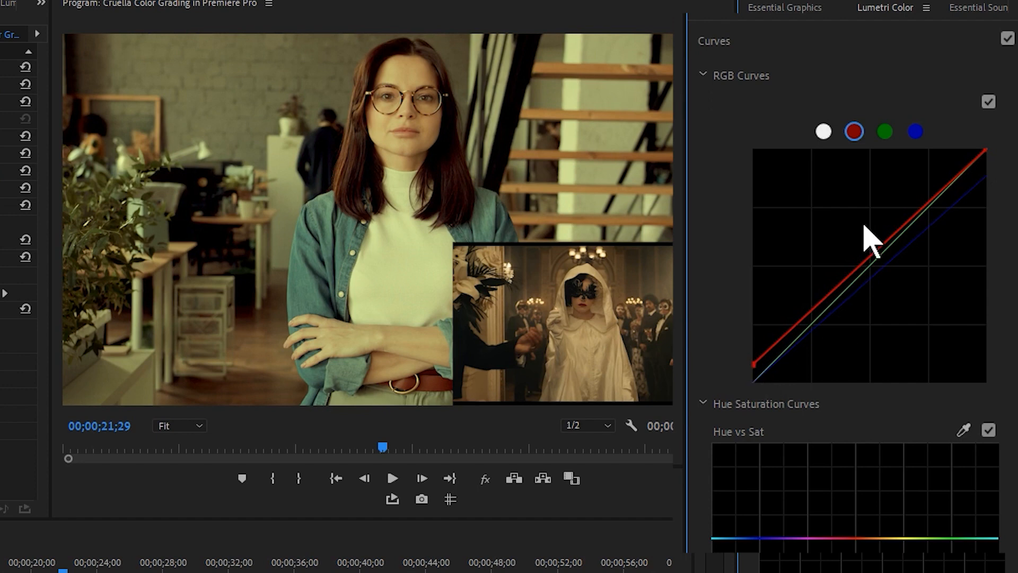
# Try adjusting the blue curve's black end point and the green curve's white end point
pyautogui.click(914, 133)
pyautogui.moveTo(756, 386)
pyautogui.mouseDown()
pyautogui.moveTo(777, 391)
pyautogui.moveTo(751, 368)
pyautogui.moveTo(768, 386)
pyautogui.moveTo(754, 382)
pyautogui.mouseUp()
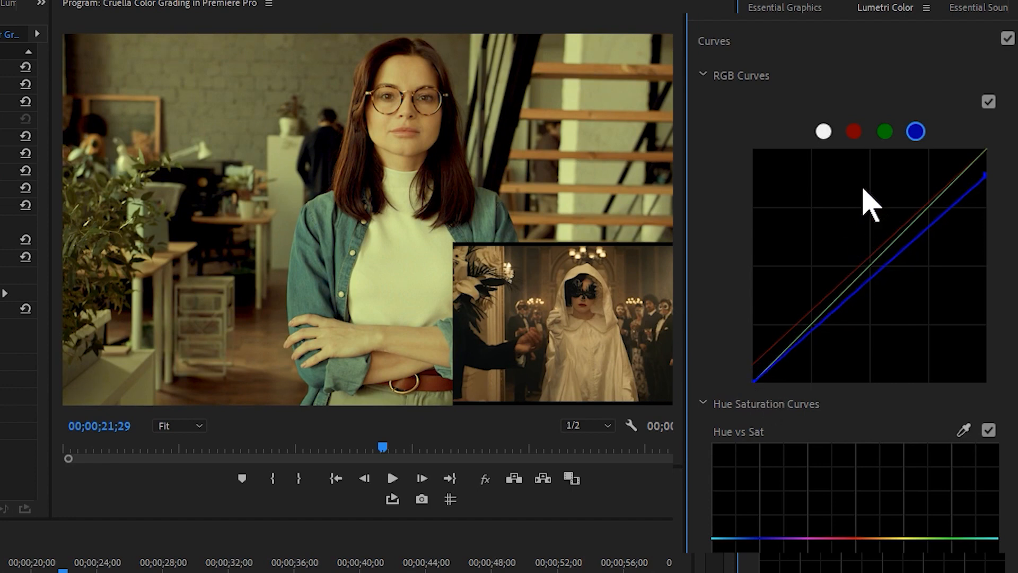
pyautogui.click(885, 132)
pyautogui.moveTo(985, 151)
pyautogui.mouseDown()
pyautogui.moveTo(1004, 182)
pyautogui.moveTo(1002, 159)
pyautogui.moveTo(983, 142)
pyautogui.mouseUp()
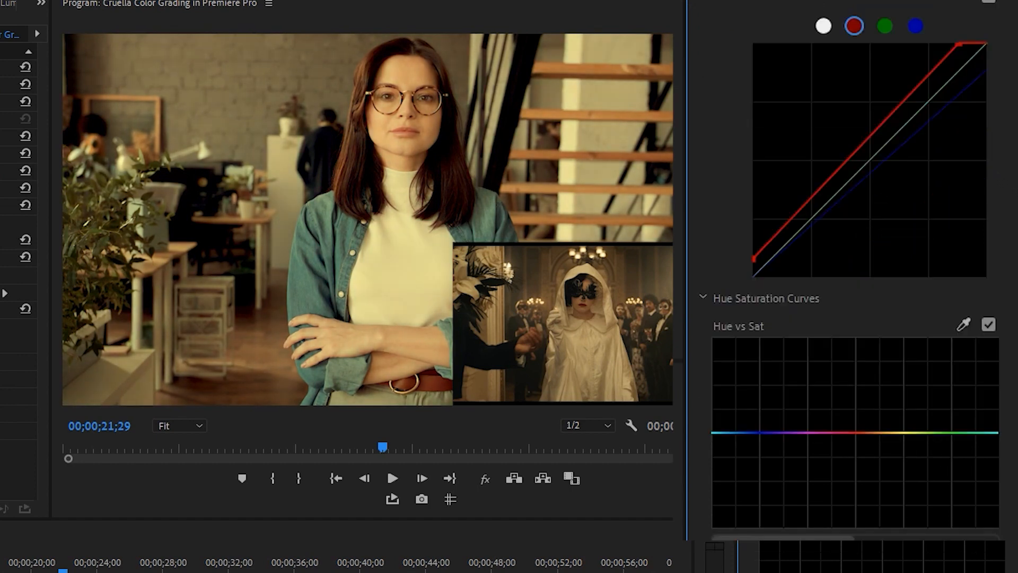
# Sample the wooden stair's orange for the Hue vs Sat curve and lower that hue's saturation slightly
pyautogui.scroll(-1, 857, 281)
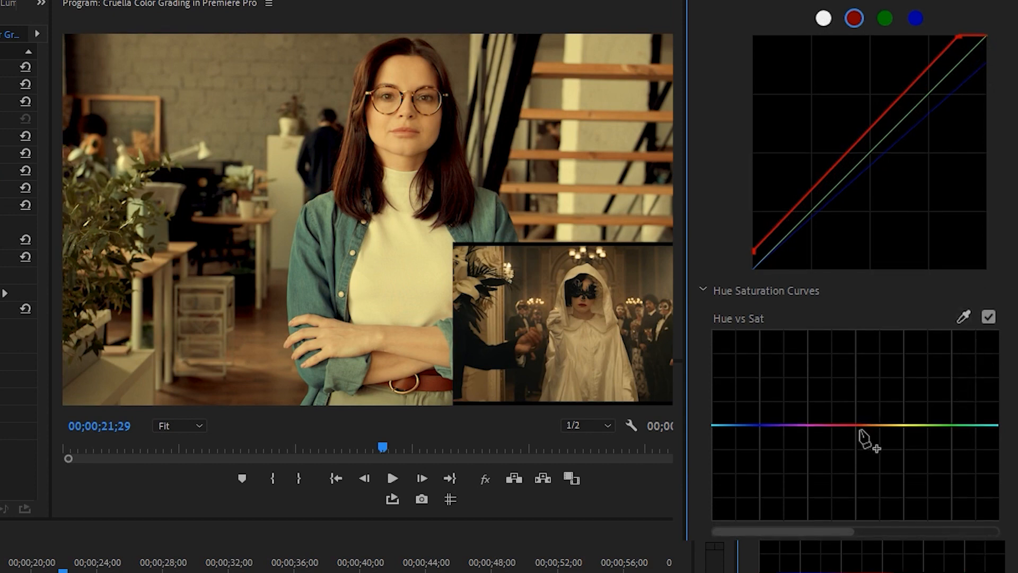
pyautogui.click(962, 319)
pyautogui.click(548, 154)
pyautogui.moveTo(866, 425); pyautogui.dragTo(867, 429)
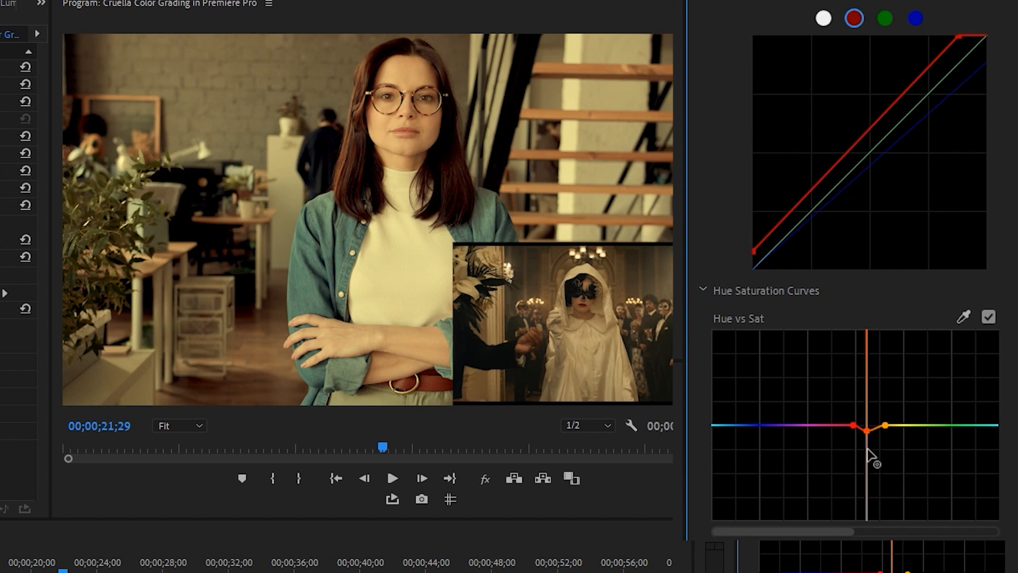
# In Basic Correction, set Tint to -54.5, Temperature to 63.6 and Saturation to 79.8 for the office clip
pyautogui.scroll(3, 869, 456)
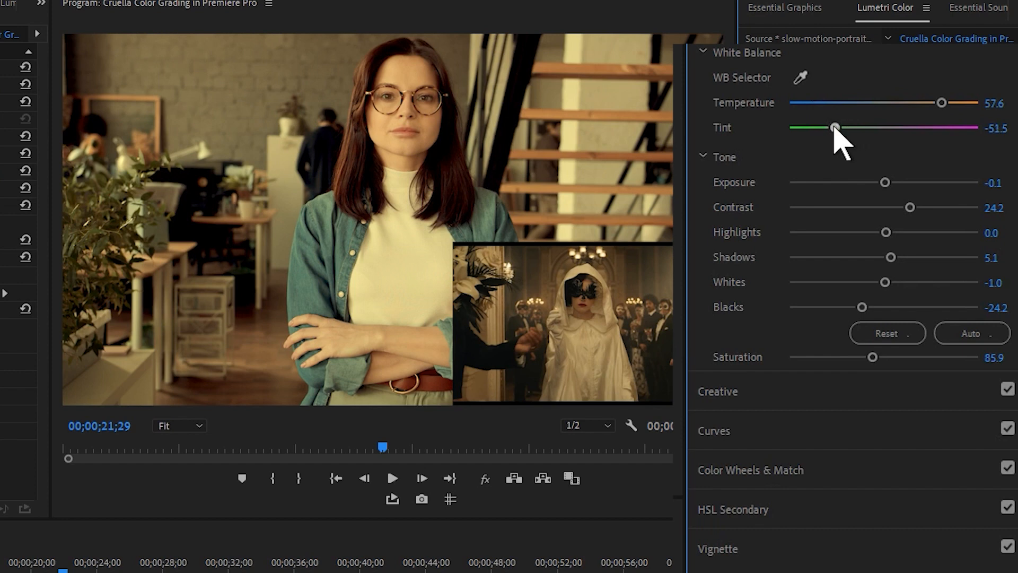
pyautogui.moveTo(835, 128); pyautogui.dragTo(831, 128)
pyautogui.moveTo(941, 103); pyautogui.dragTo(916, 103)
pyautogui.moveTo(868, 364)
pyautogui.mouseDown()
pyautogui.moveTo(855, 364)
pyautogui.moveTo(878, 363)
pyautogui.mouseUp()
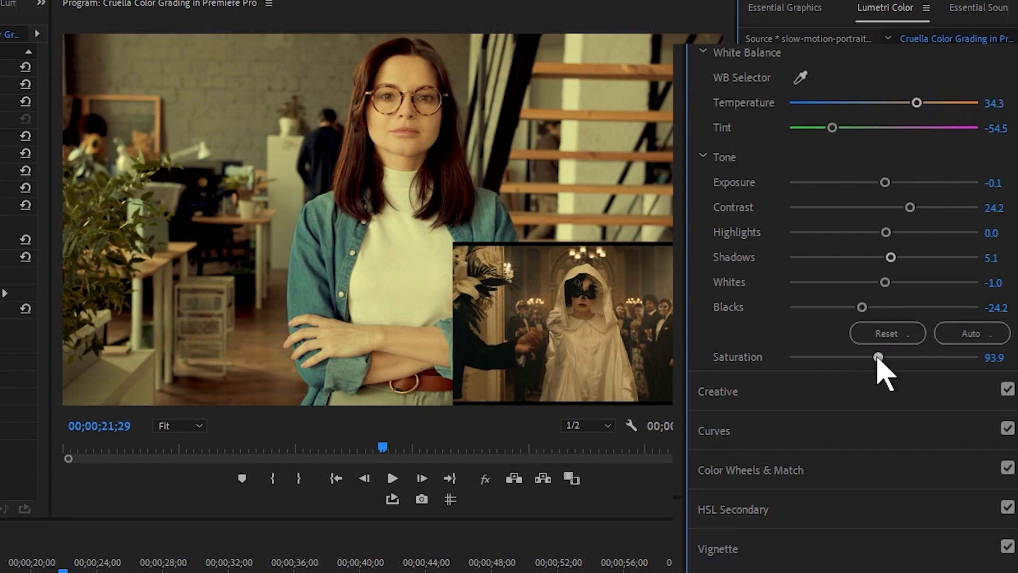
pyautogui.moveTo(917, 103); pyautogui.dragTo(944, 103)
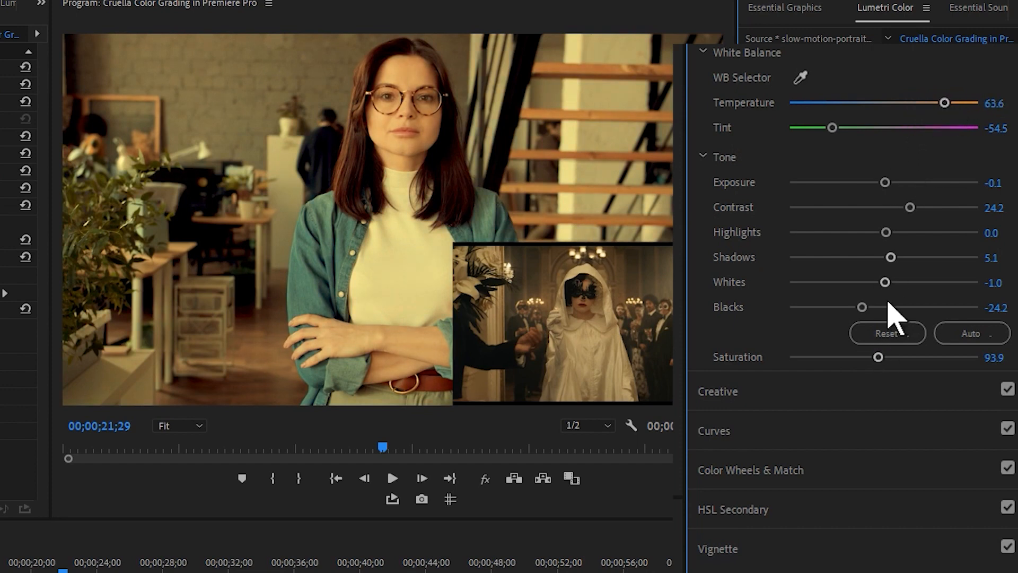
pyautogui.moveTo(878, 358)
pyautogui.mouseDown()
pyautogui.moveTo(852, 358)
pyautogui.moveTo(860, 357)
pyautogui.mouseUp()
# Play the graded office clip and compare it with the full-frame movie still further along the timeline
pyautogui.press('space')
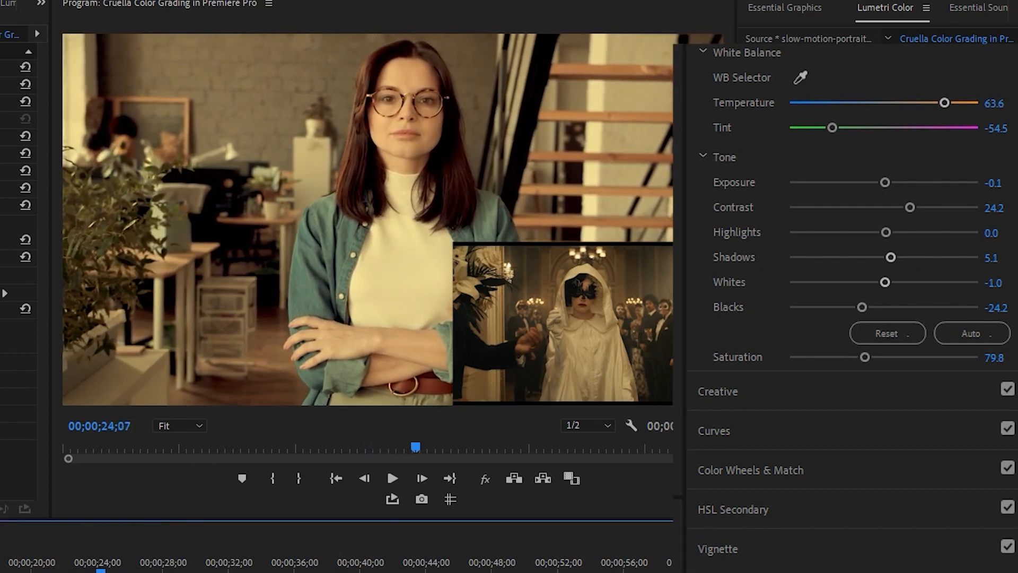
pyautogui.click(203, 565)
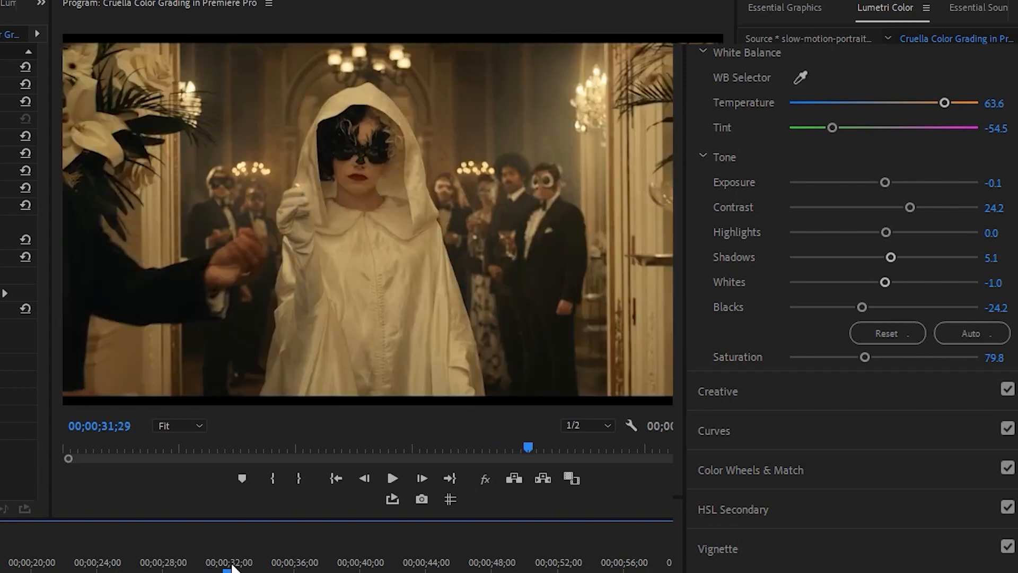
pyautogui.moveTo(154, 567); pyautogui.dragTo(62, 566)
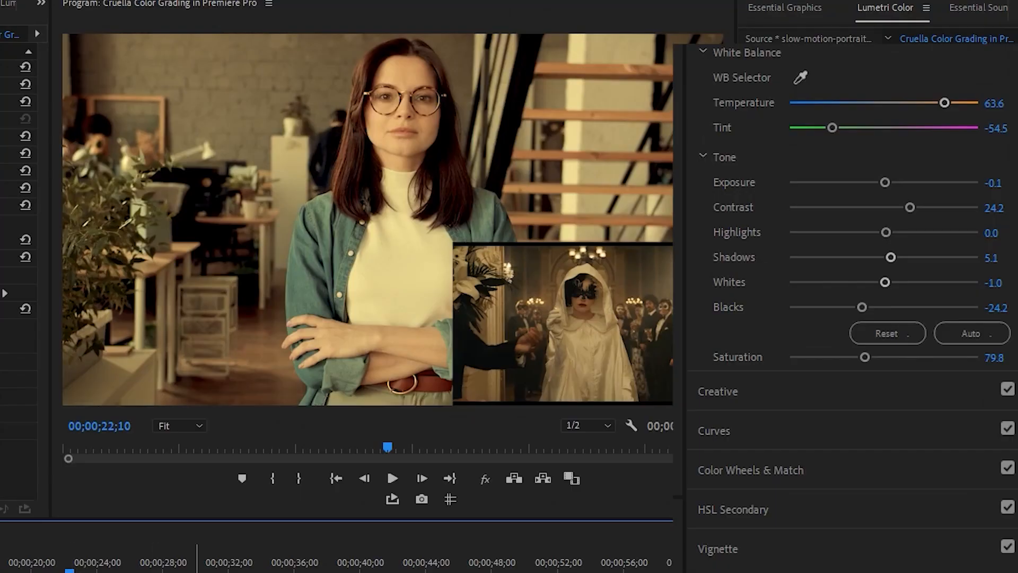
# Go back to the kitchen clip near the sequence start and play it to review its grade
pyautogui.hotkey('ctrl', 'shift', 'a')
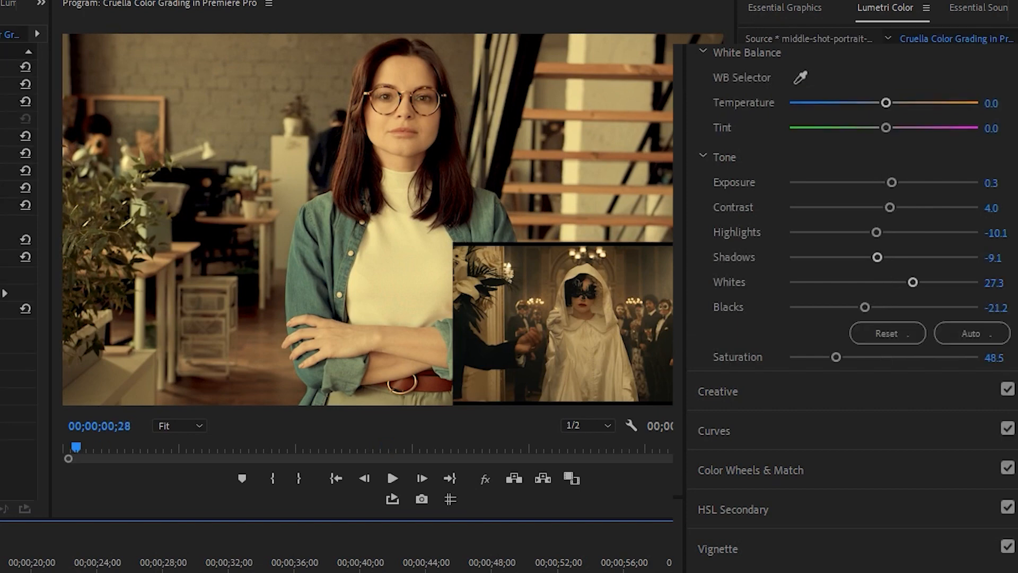
pyautogui.press('space')
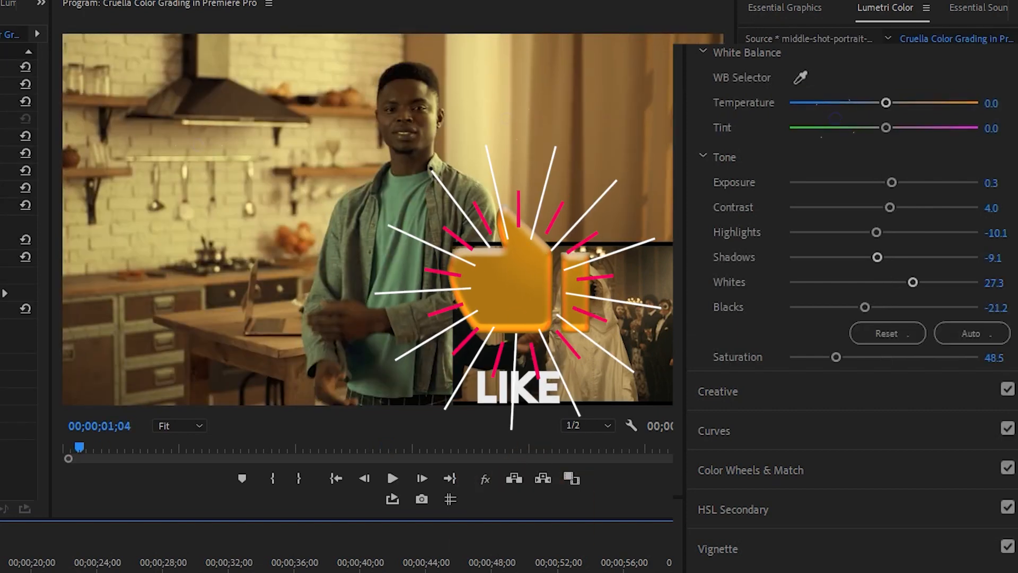
pyautogui.press('space')
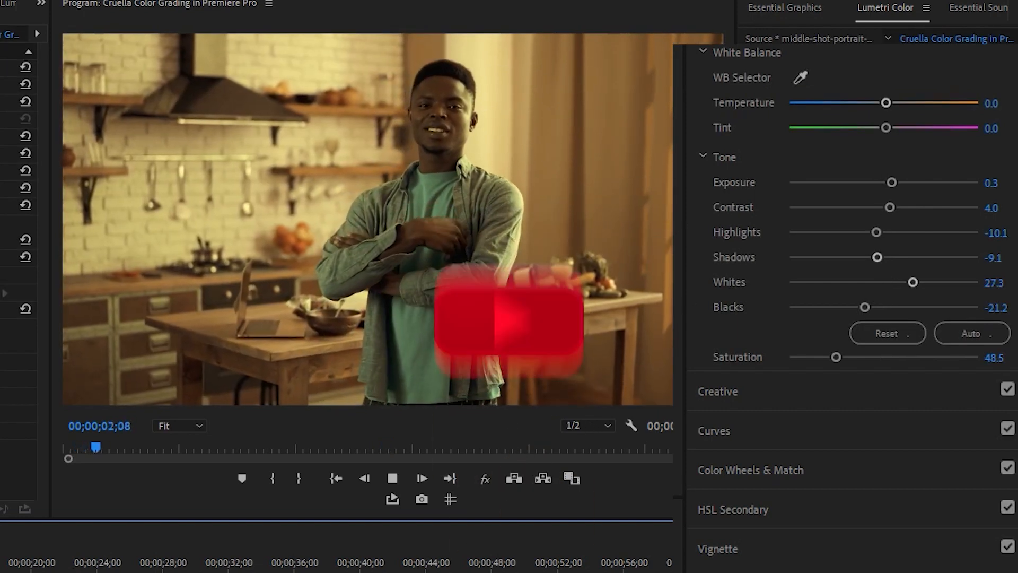